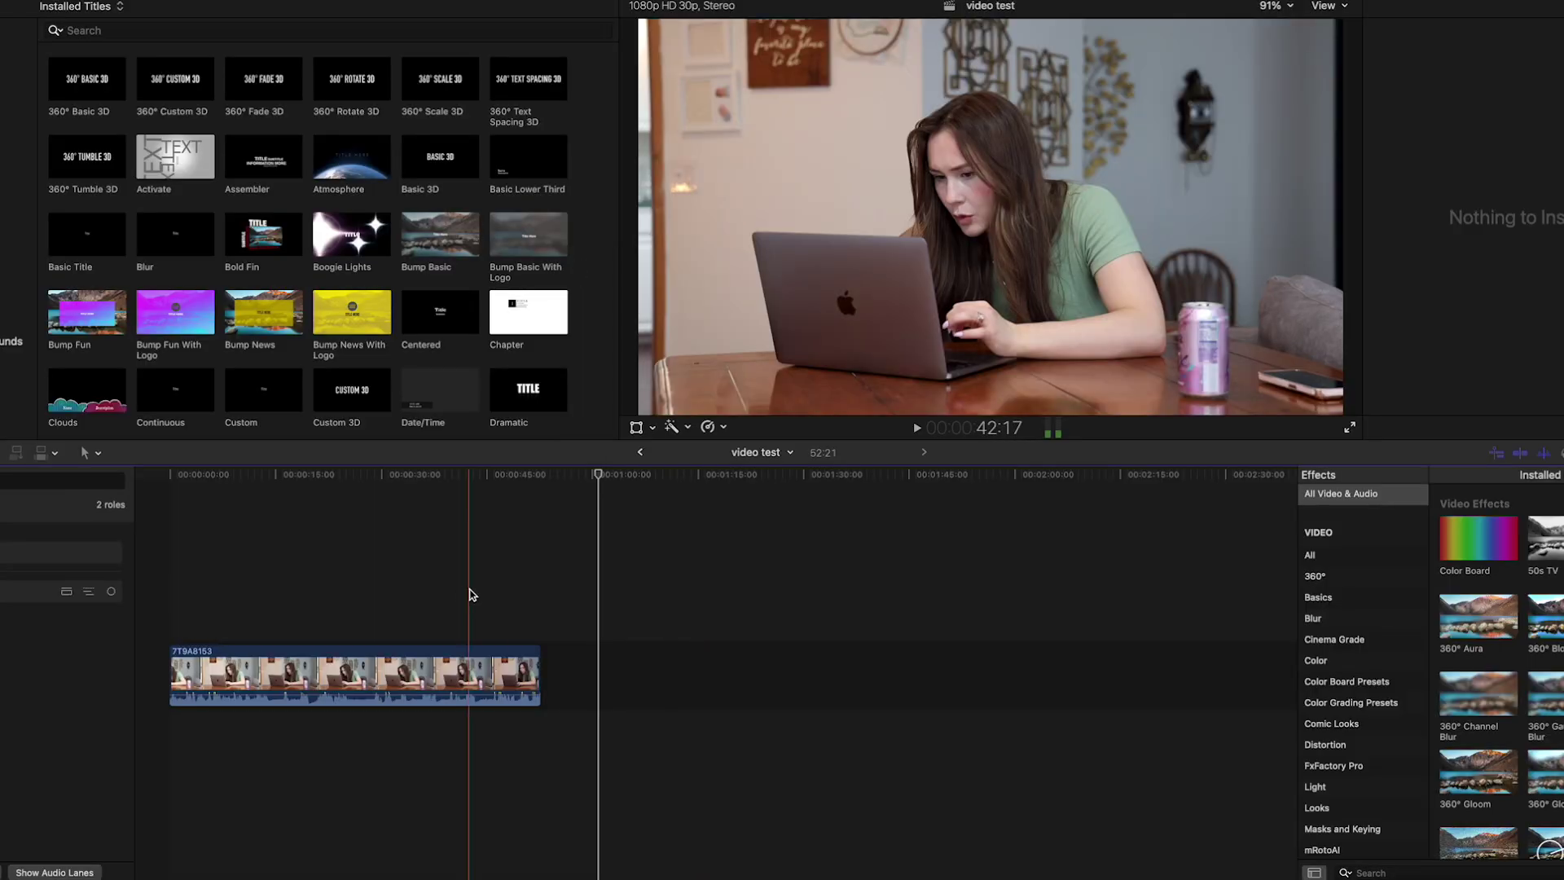
- Add a Magnetic Mask to the video clip and pick the woman as the masked subject
click(393, 597)
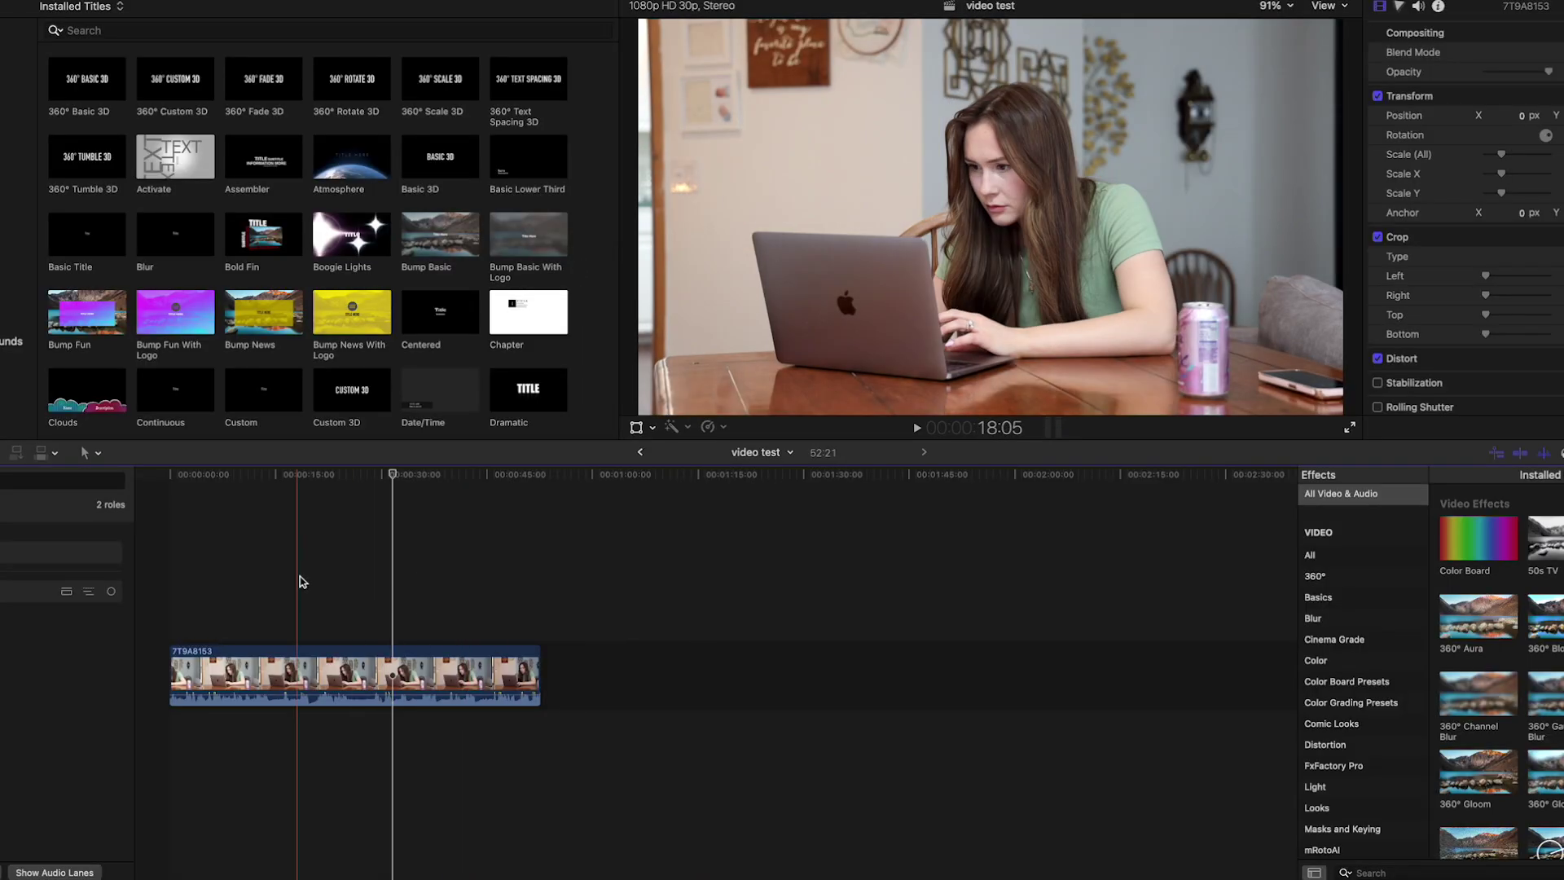
click(339, 677)
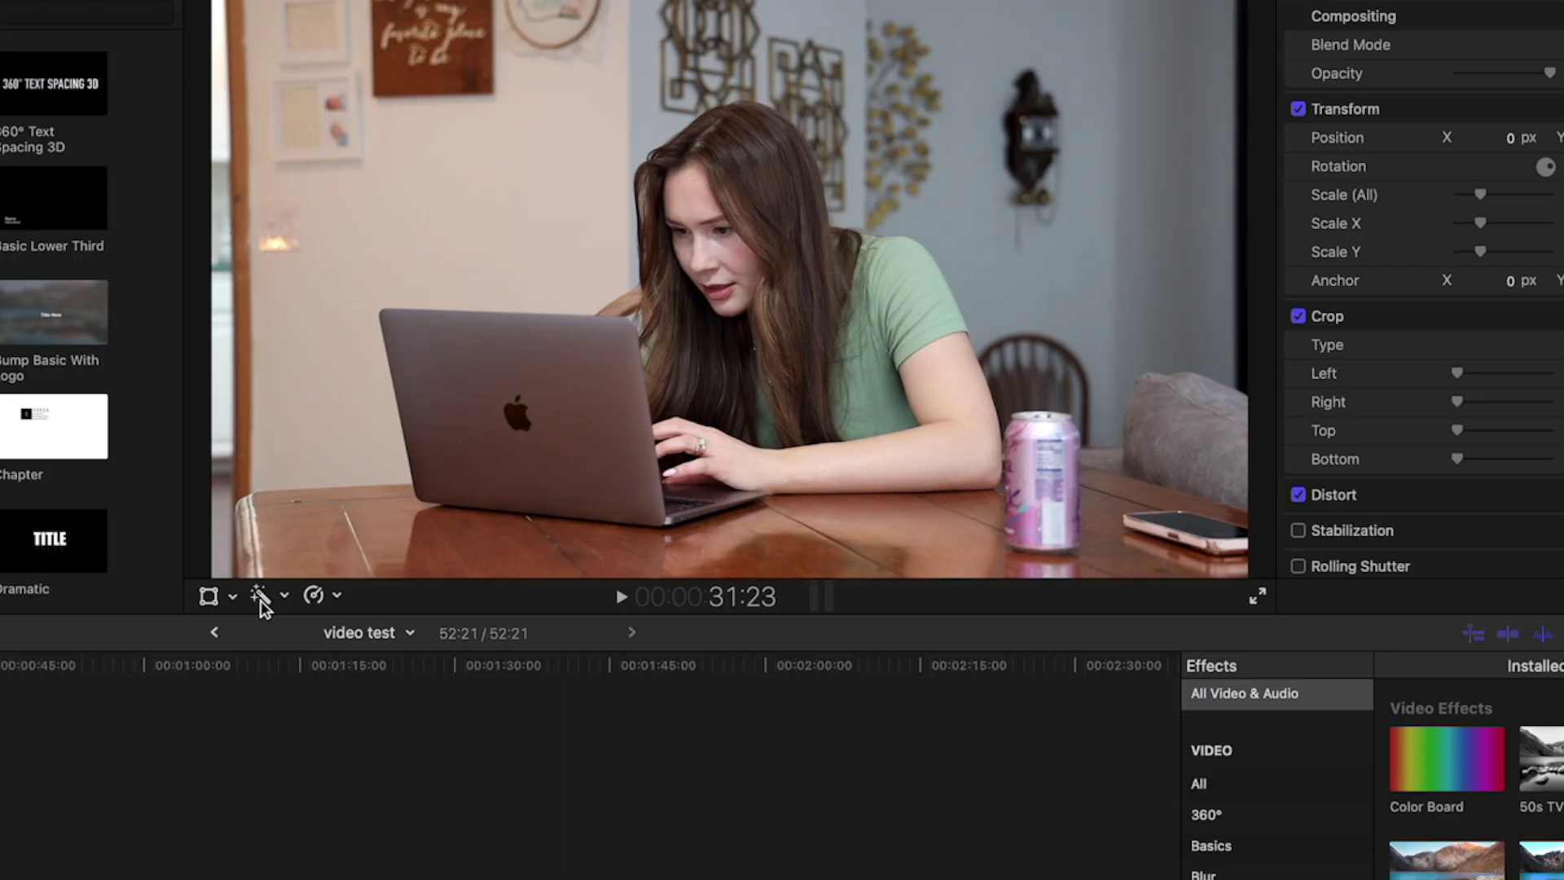
click(274, 605)
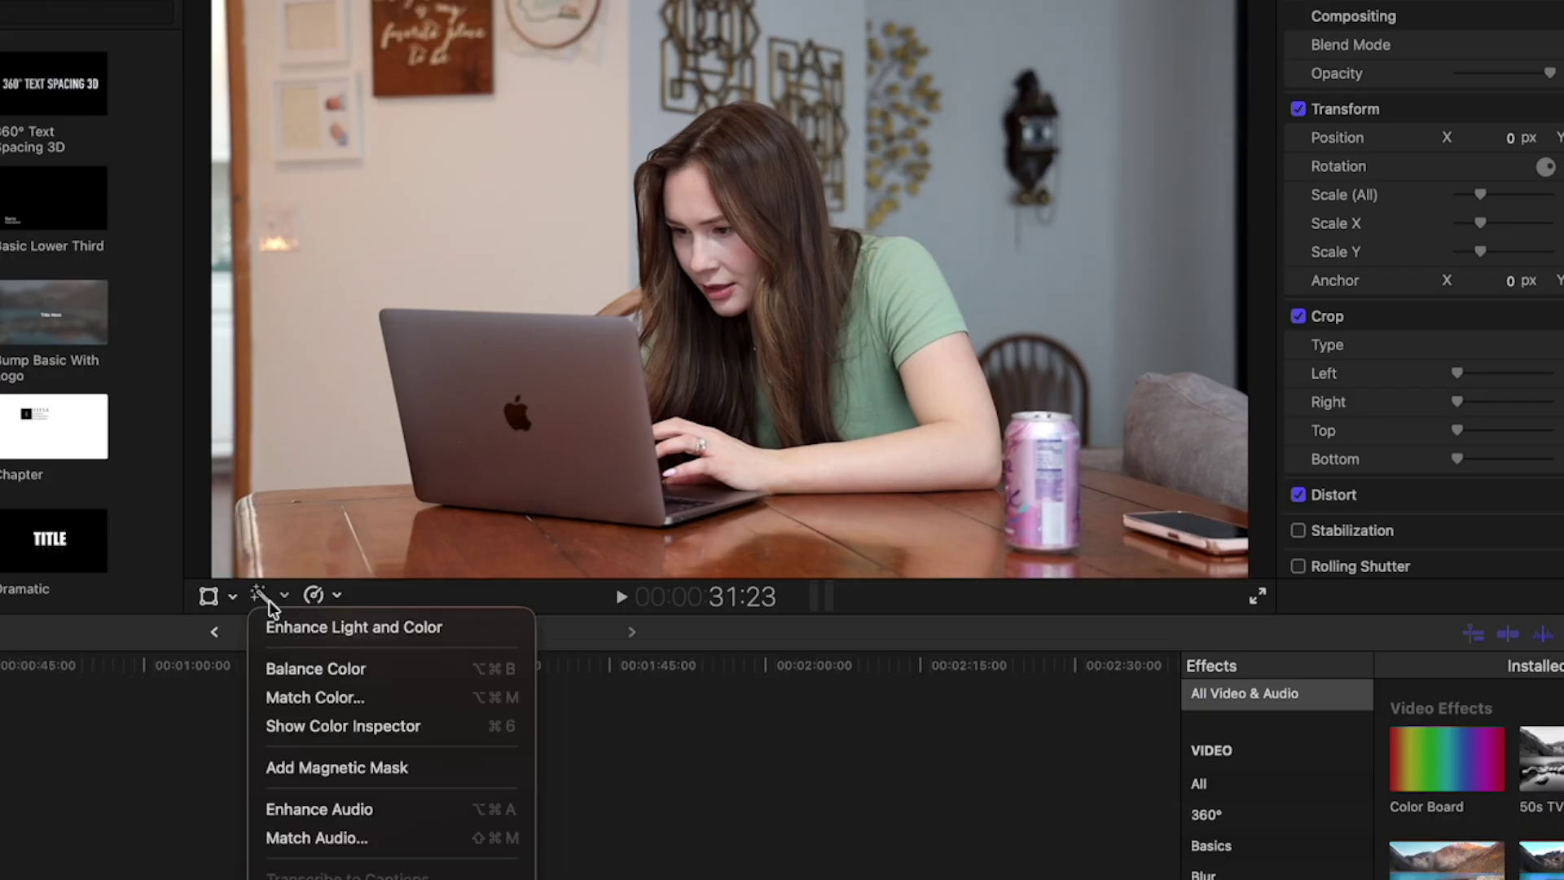
click(330, 777)
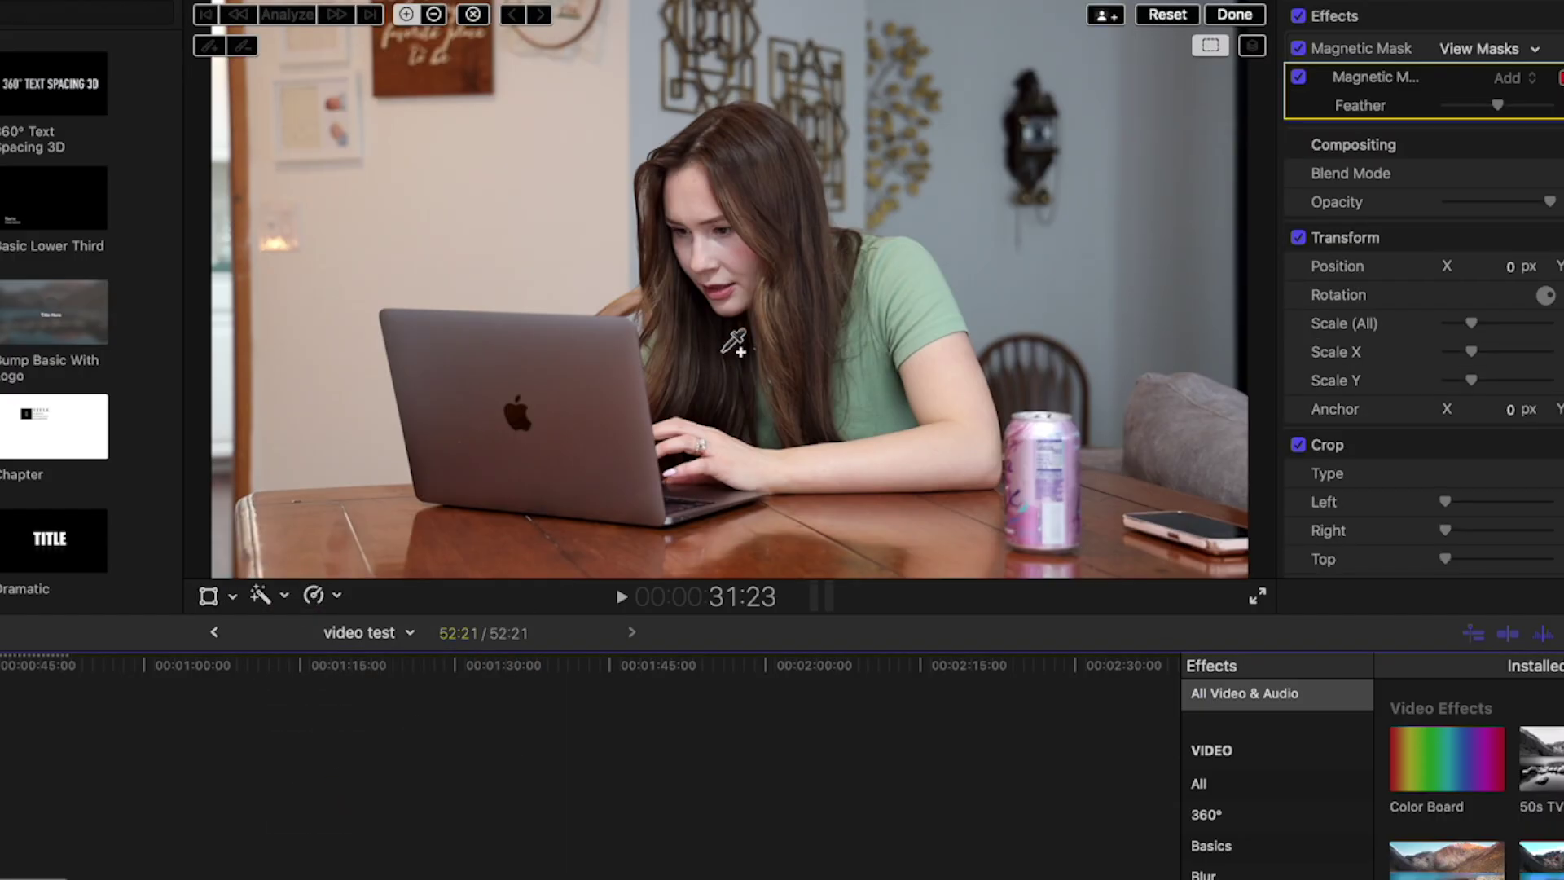
click(752, 334)
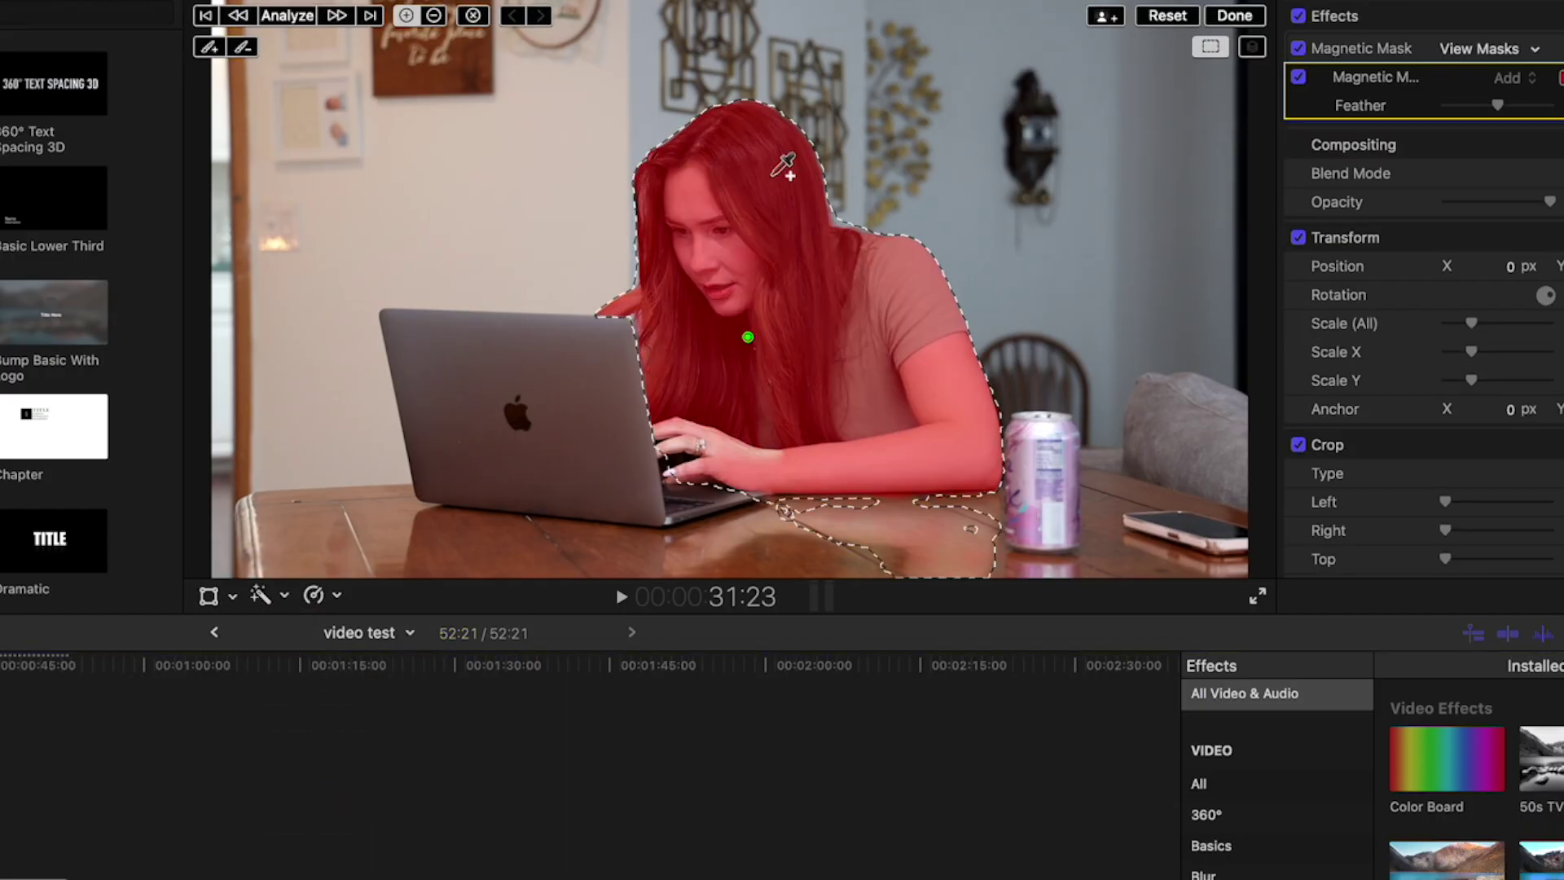
- Analyze the Magnetic Mask over part of the clip, then view the woman's cutout on the analyzed frames
click(283, 23)
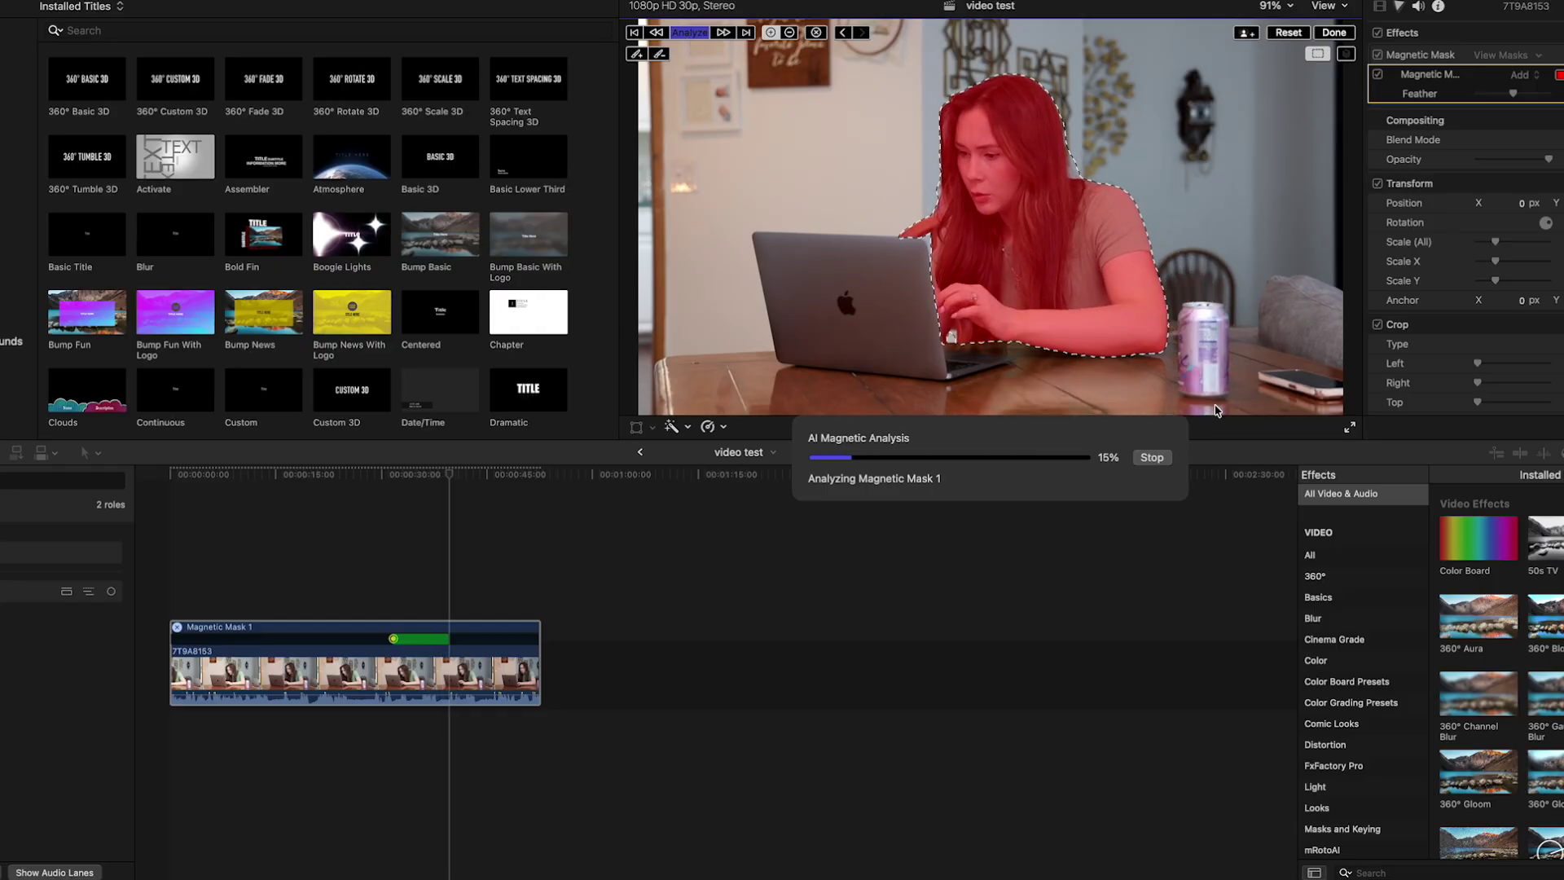
click(1152, 458)
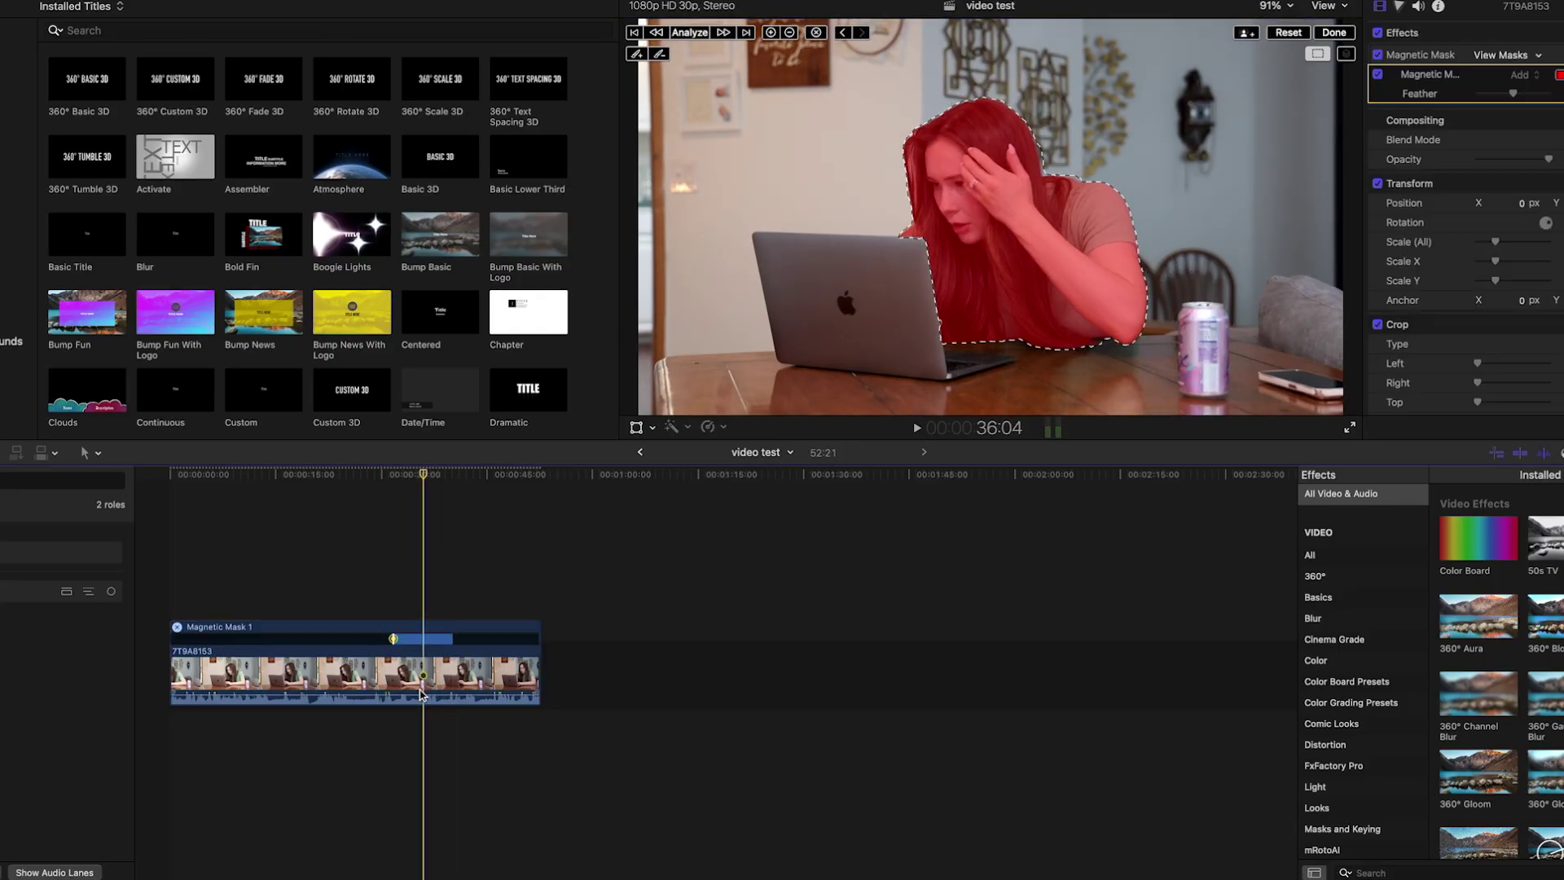
click(423, 694)
click(1413, 54)
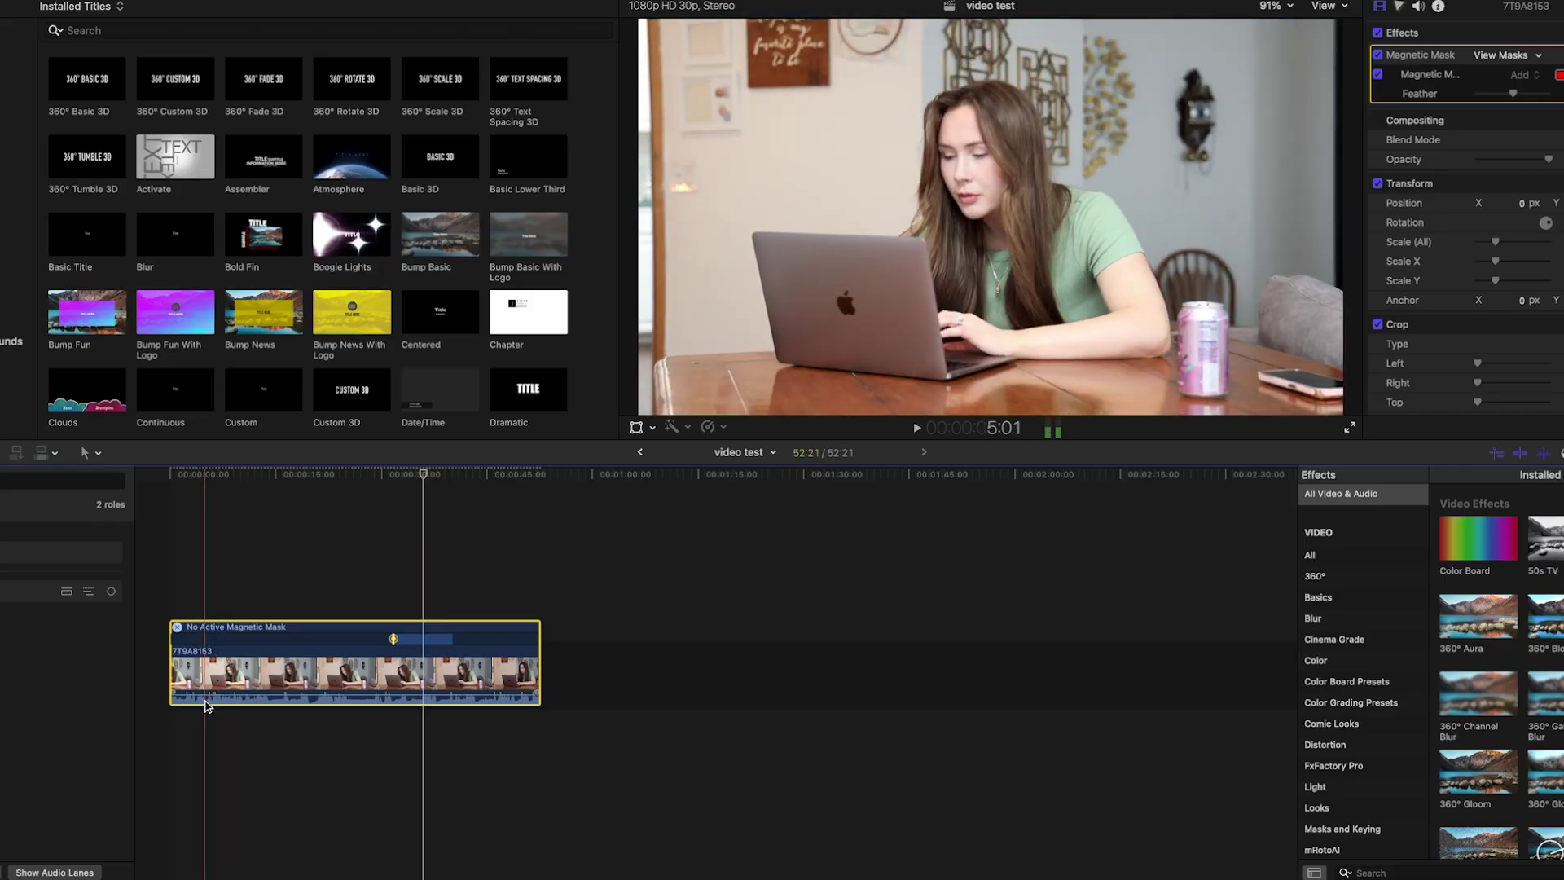
- Split the clip near its start, remove the remainder and set the clip's length to 10:14
key(super+b)
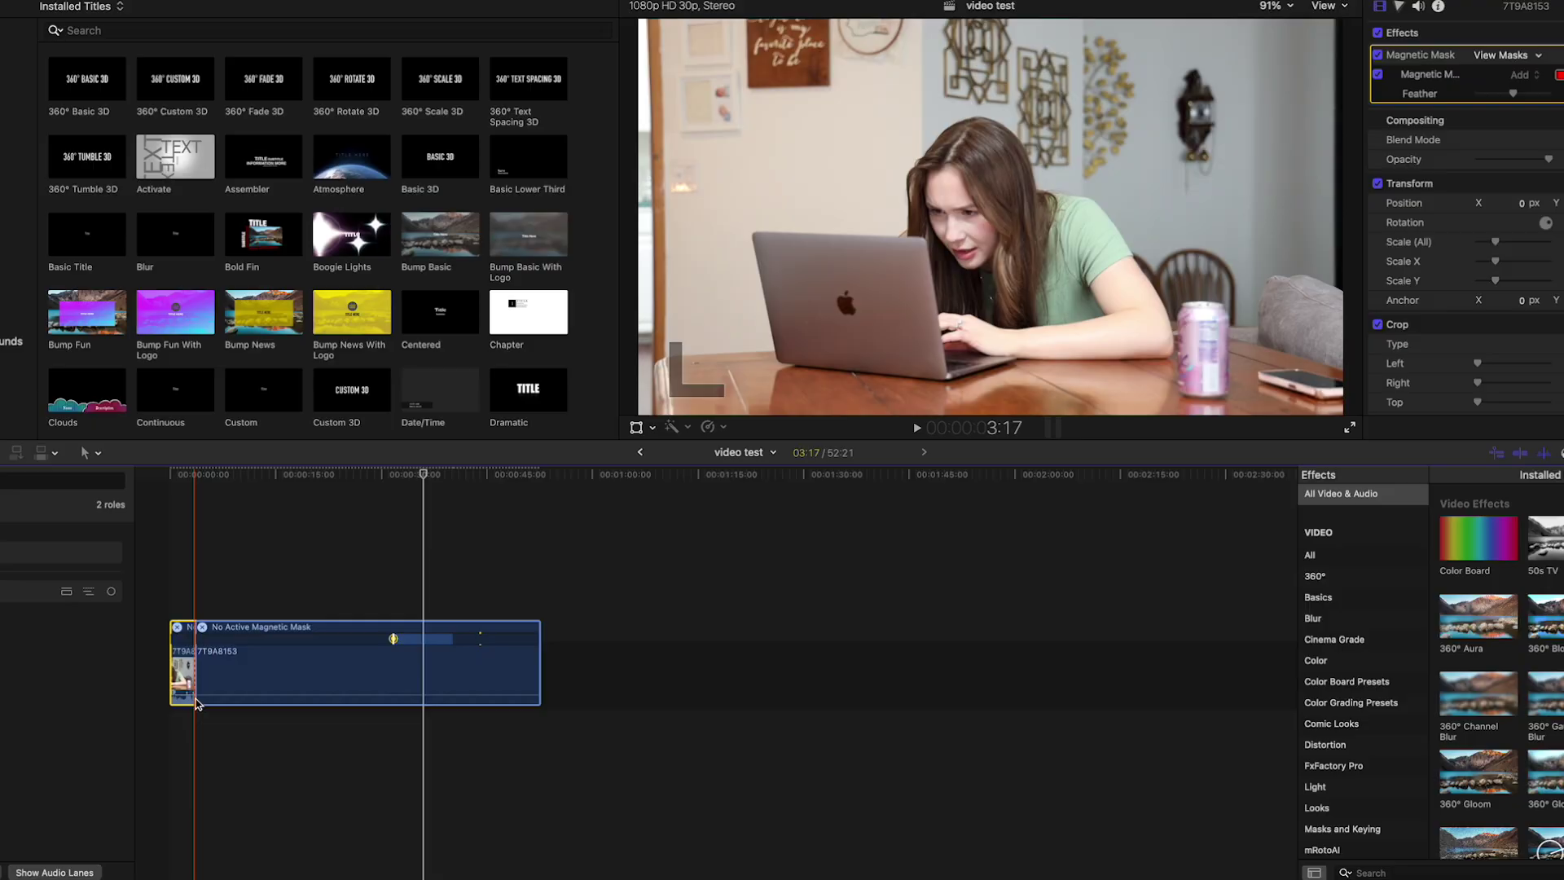
click(229, 677)
key(Delete)
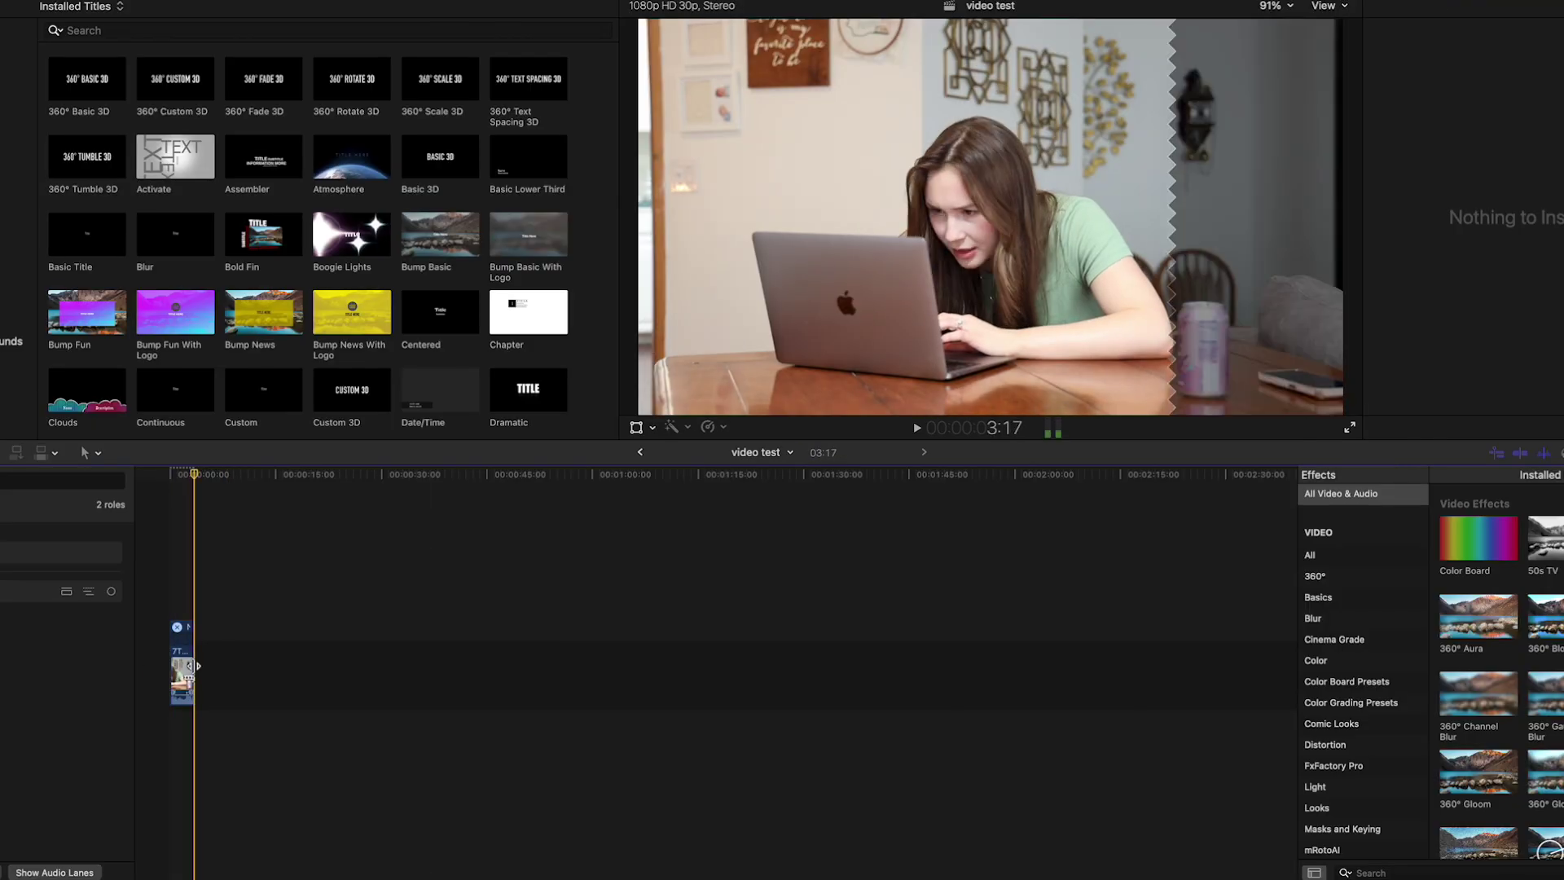
key(ctrl+z)
- Apply the mRotoAI effect to the clip, masking the woman together with the laptop and using a masked output
scroll(1344, 708, down, 5)
scroll(1345, 708, down, 1)
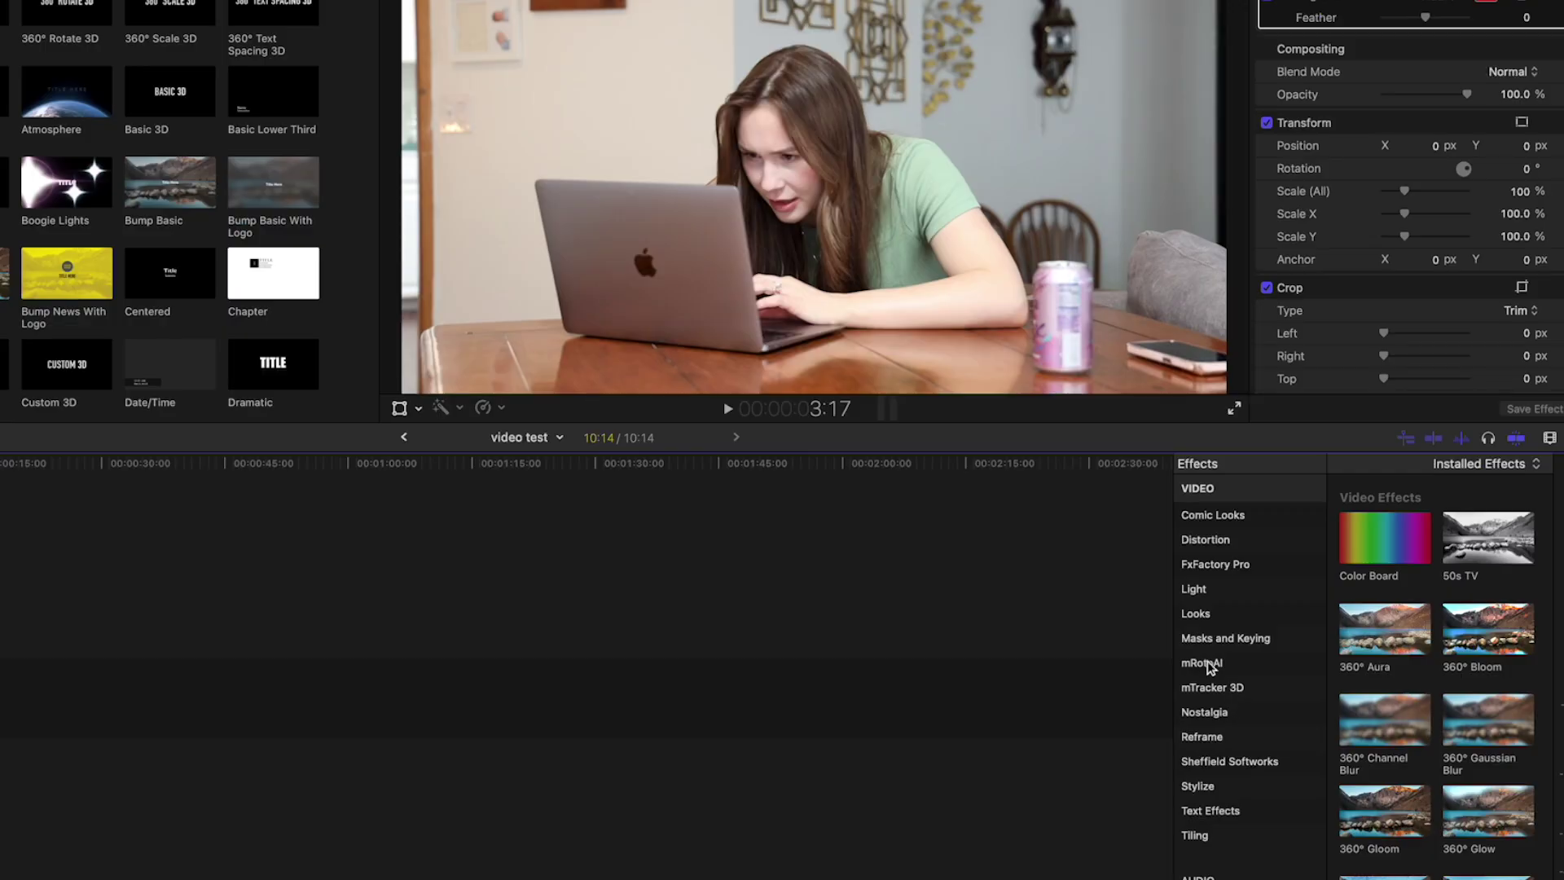
click(1209, 666)
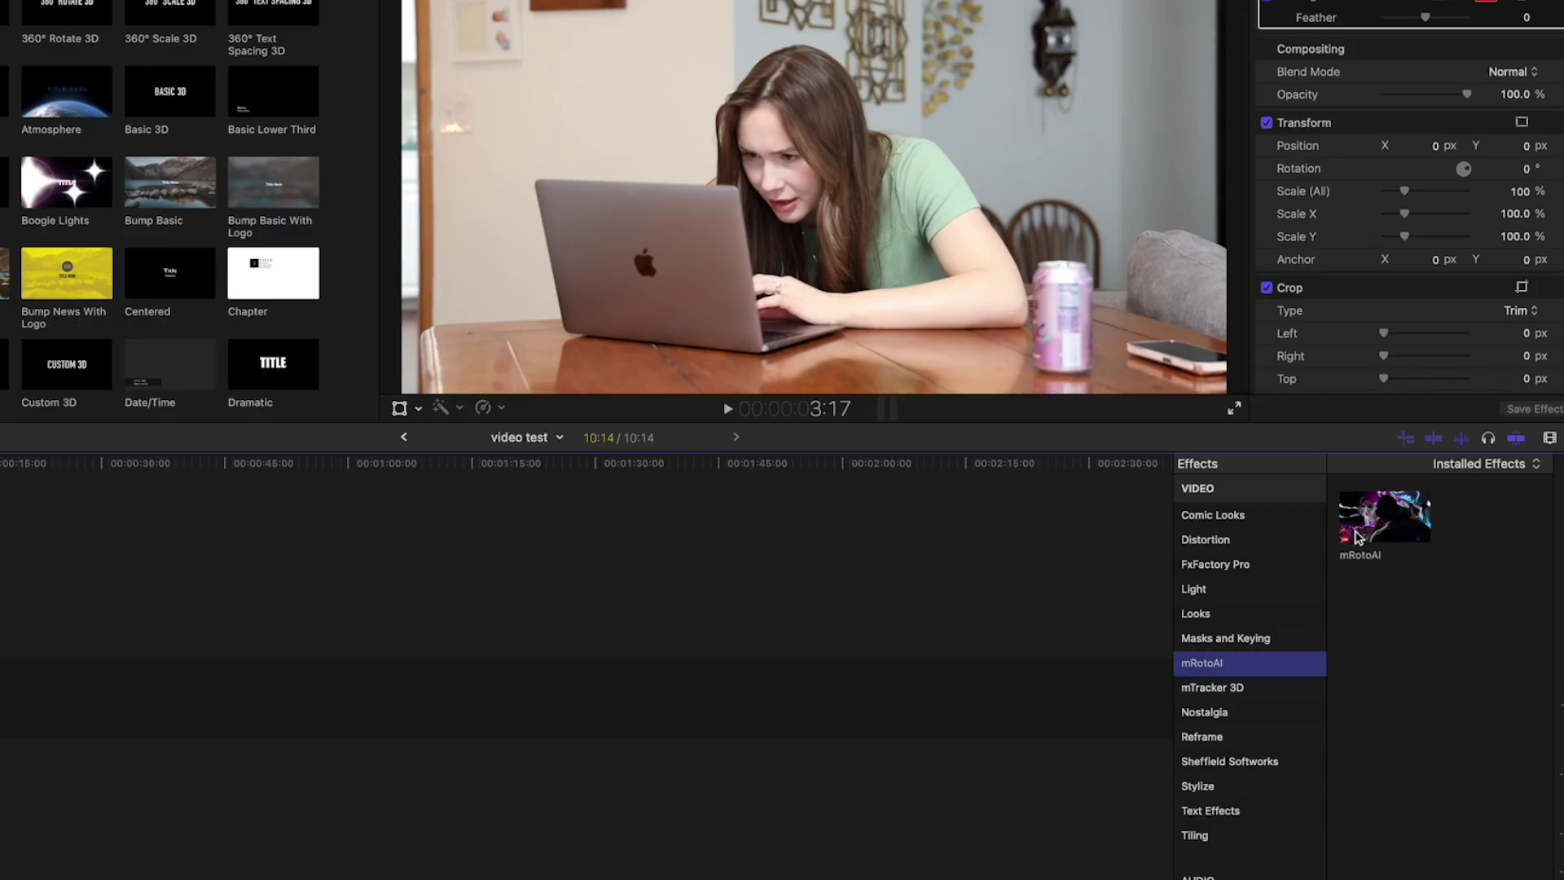
drag(1357, 537, 0, 663)
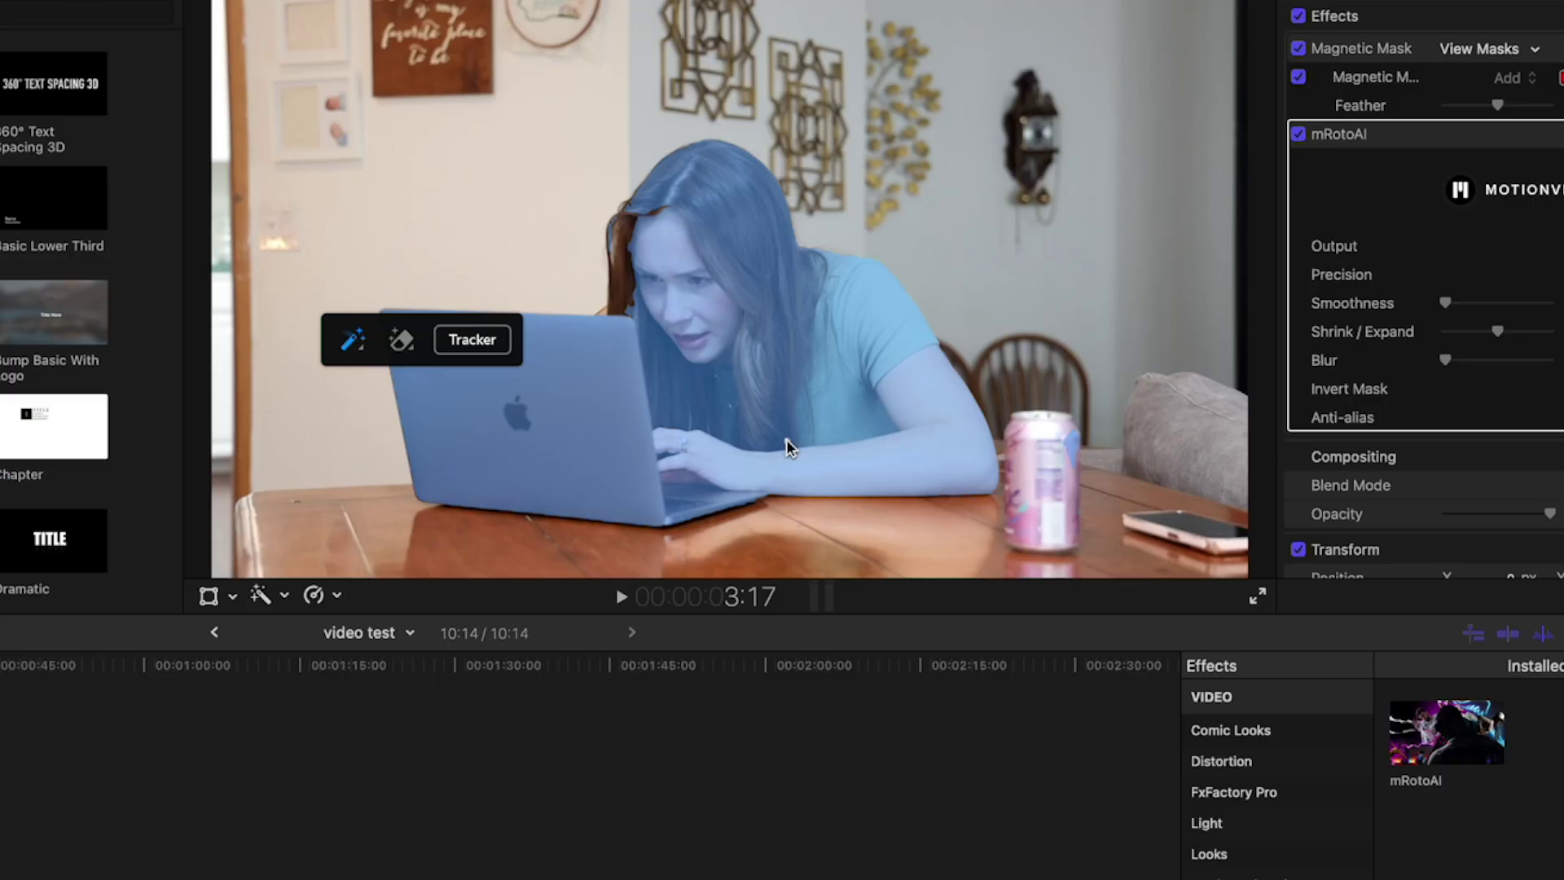
click(408, 390)
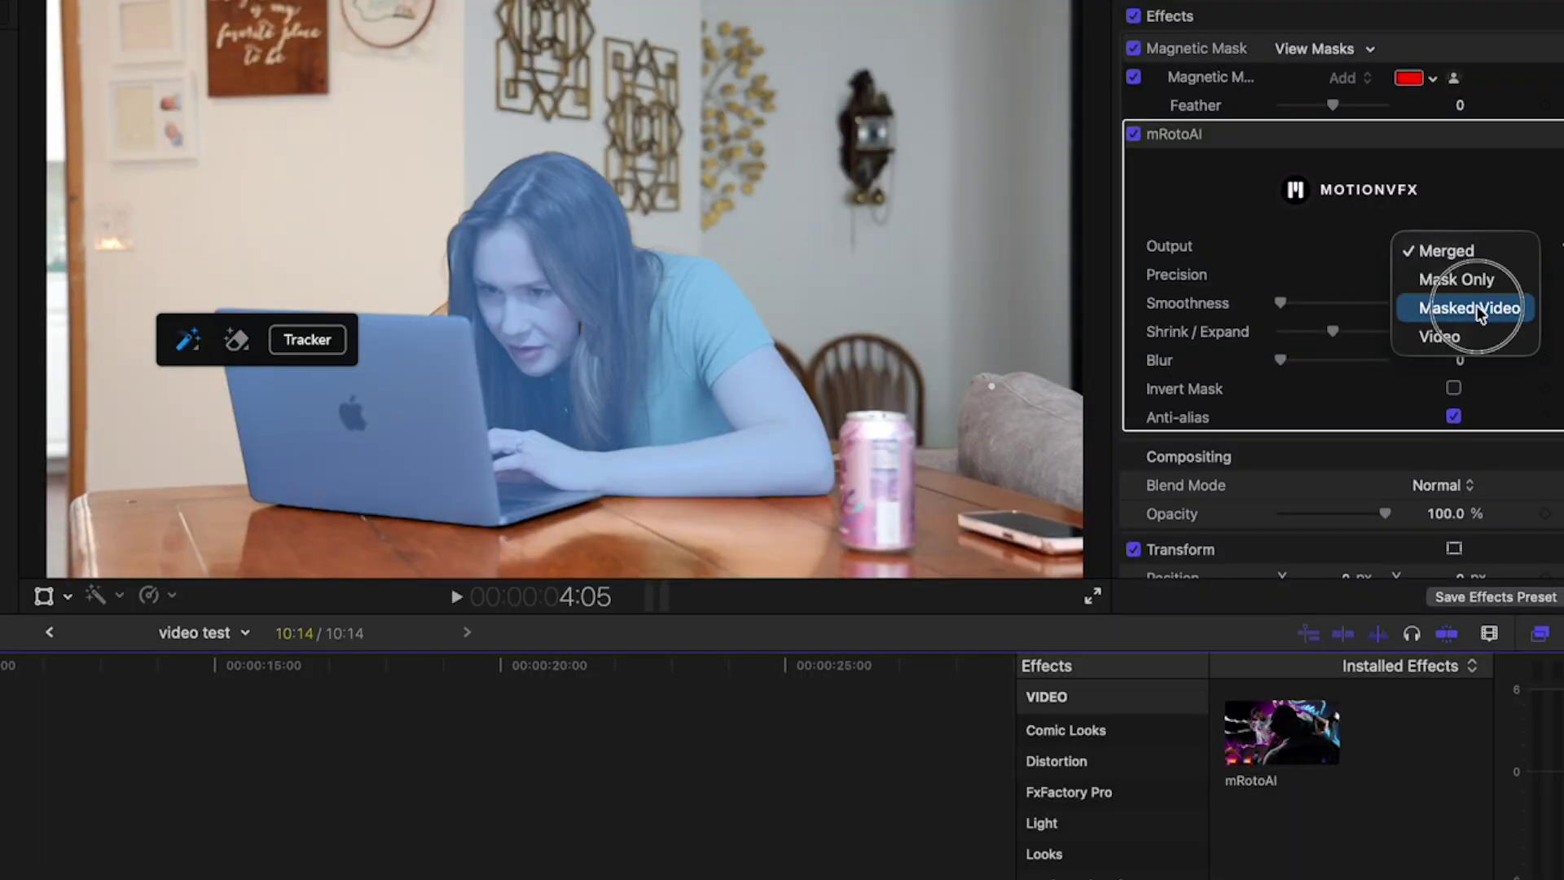
click(1561, 229)
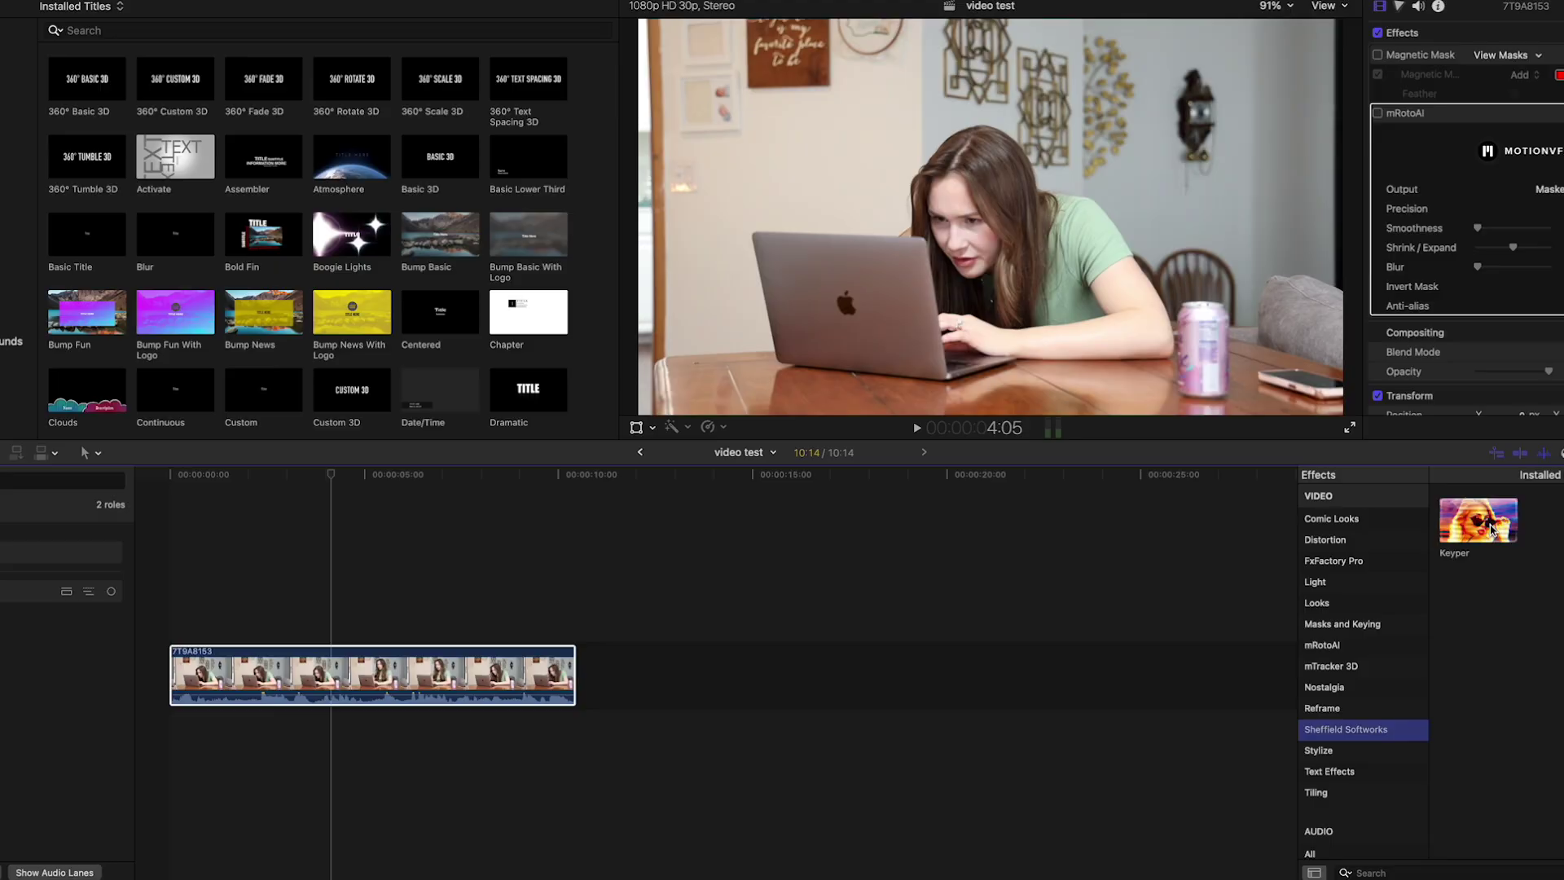
- Apply the Sheffield Softworks Keyper effect to the clip
drag(1479, 521, 490, 678)
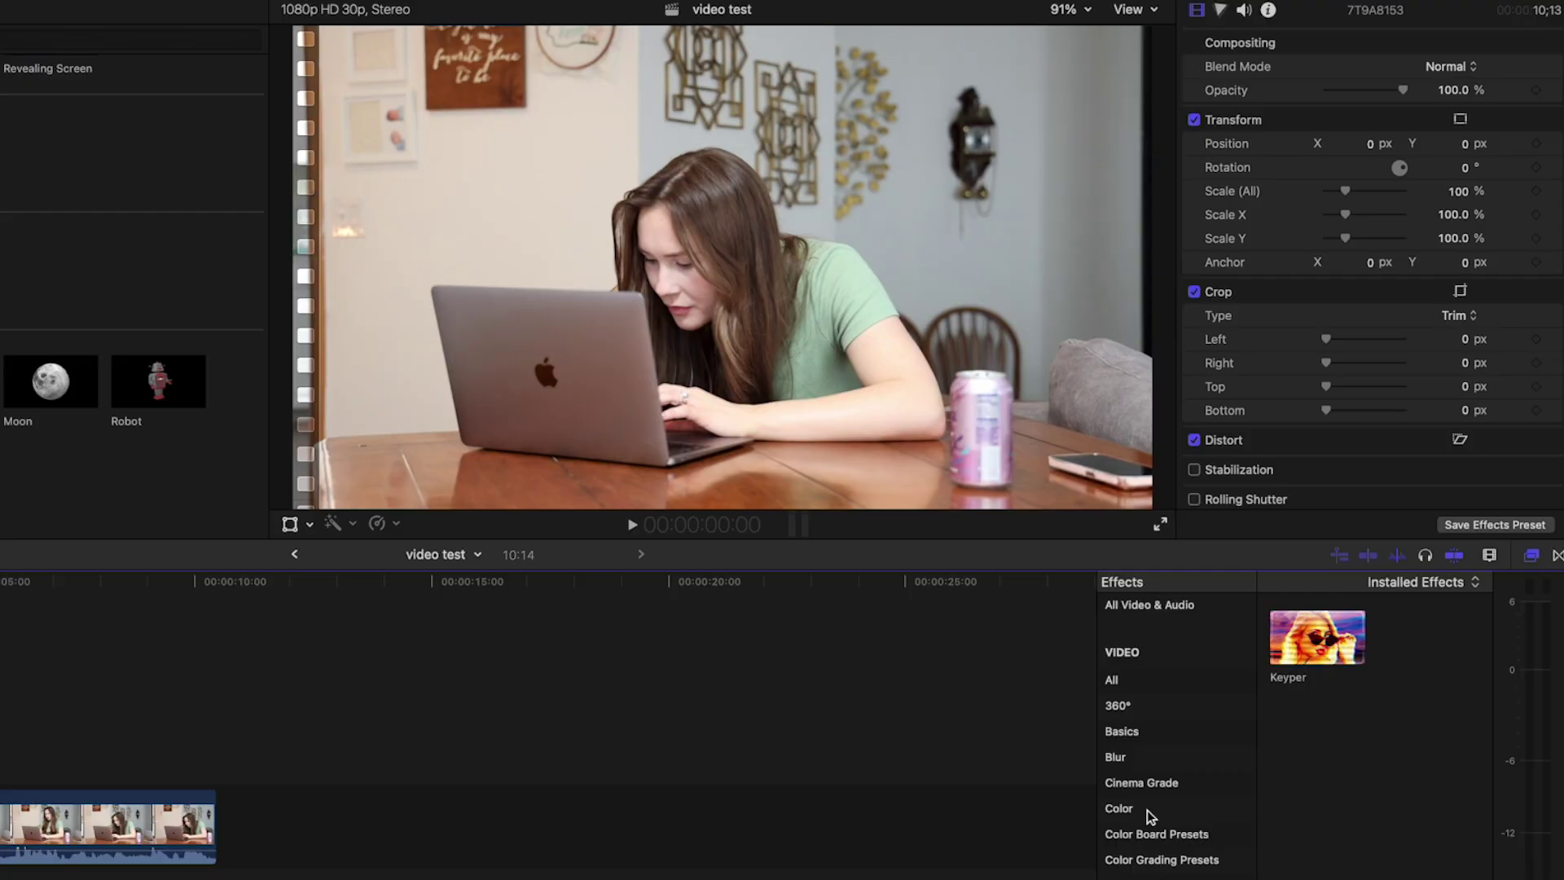
- Try the Black & White and Broadcast Safe color effects on the clip, one after the other
click(1147, 808)
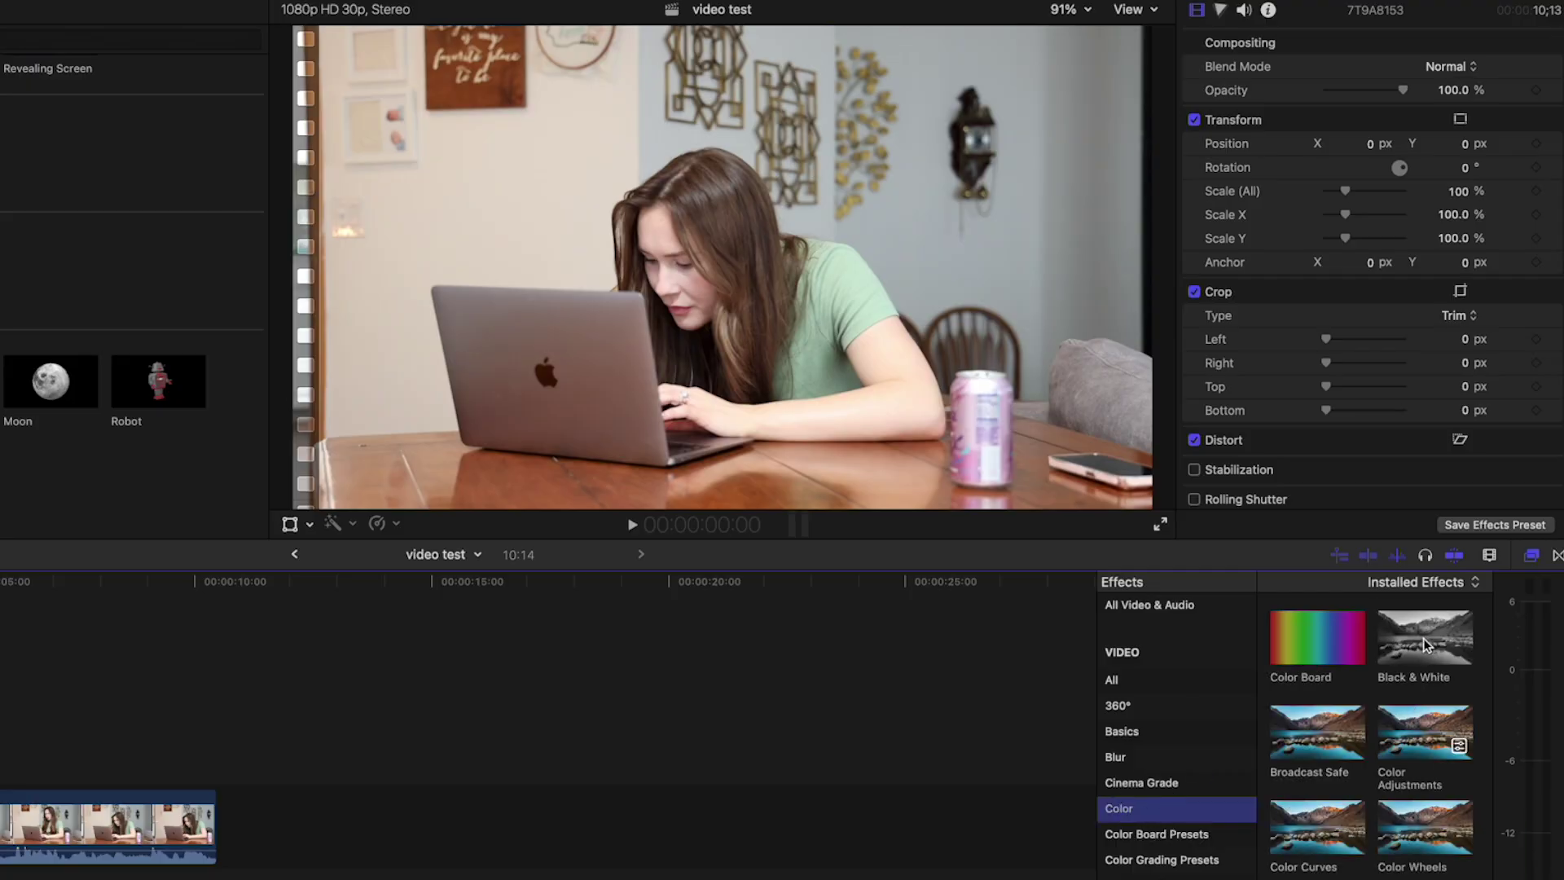
drag(1425, 646, 163, 828)
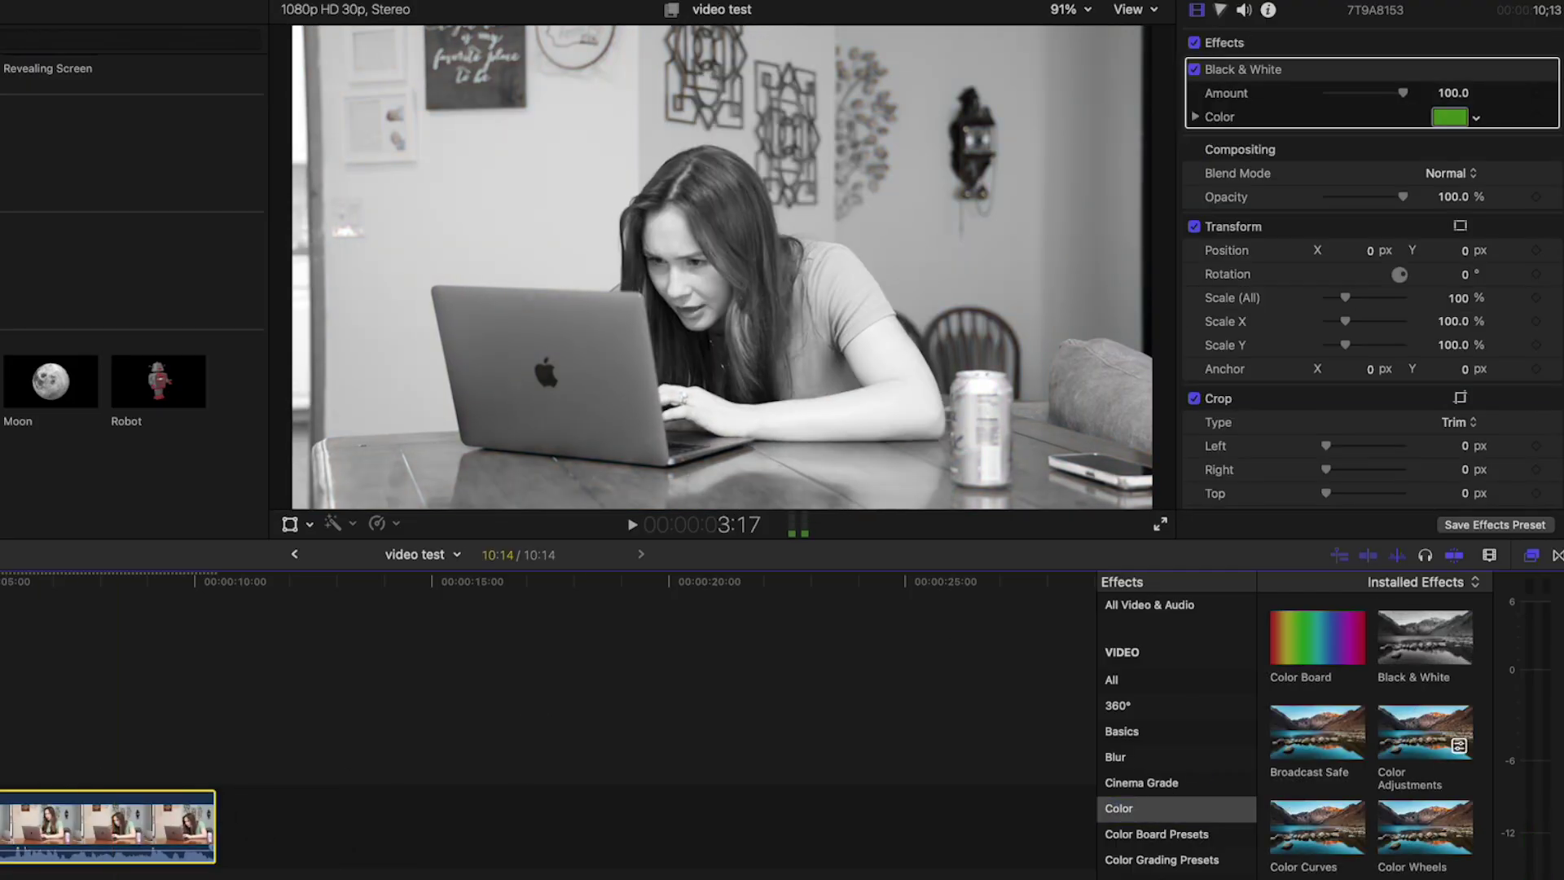
key(super+z)
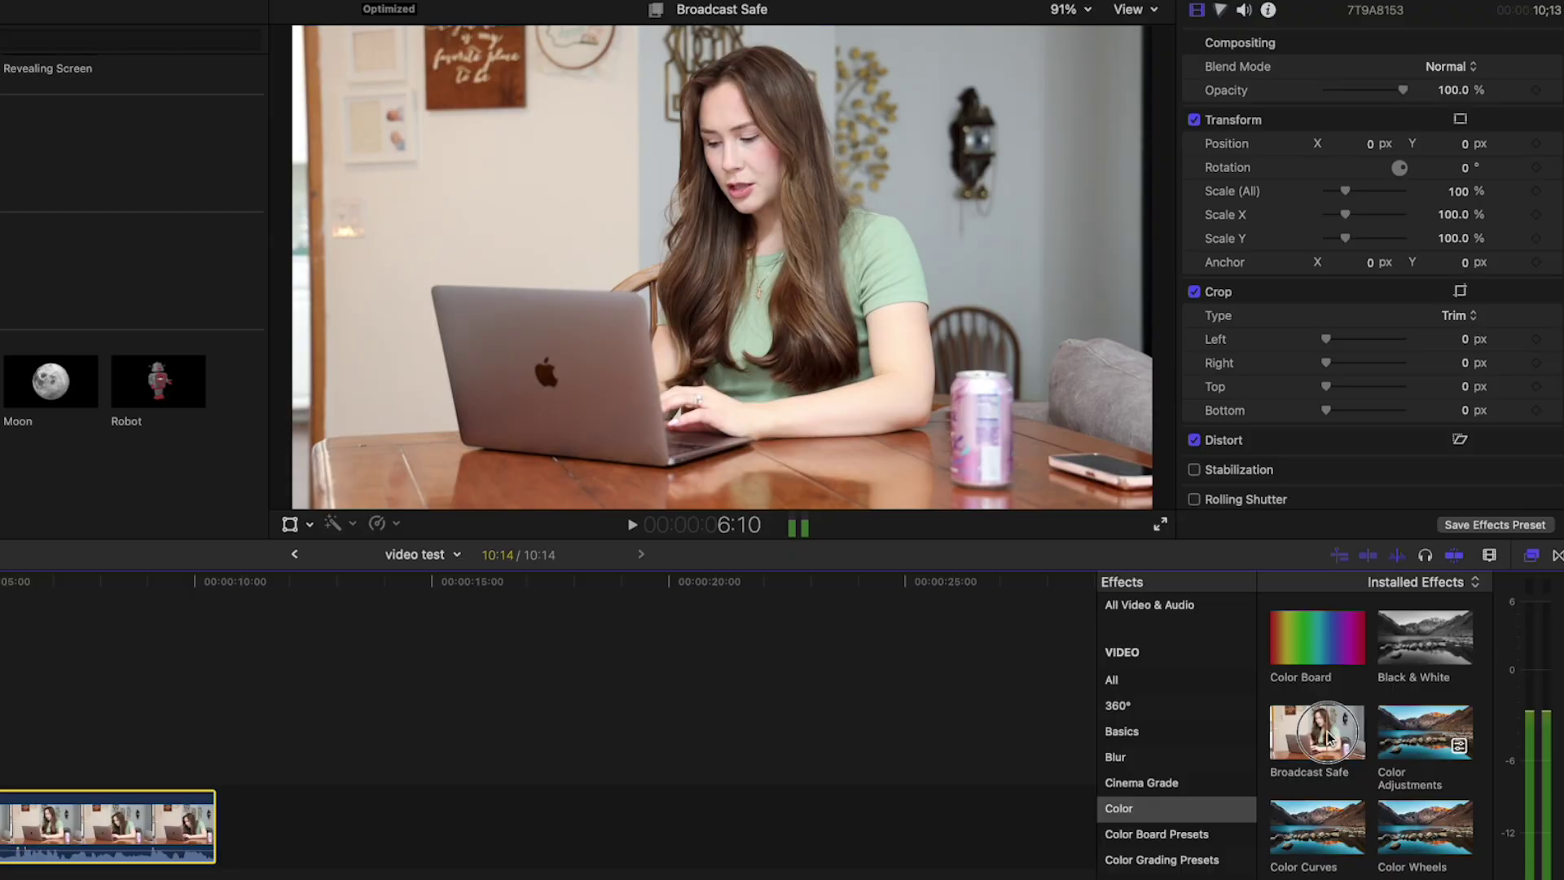
drag(1322, 733, 122, 827)
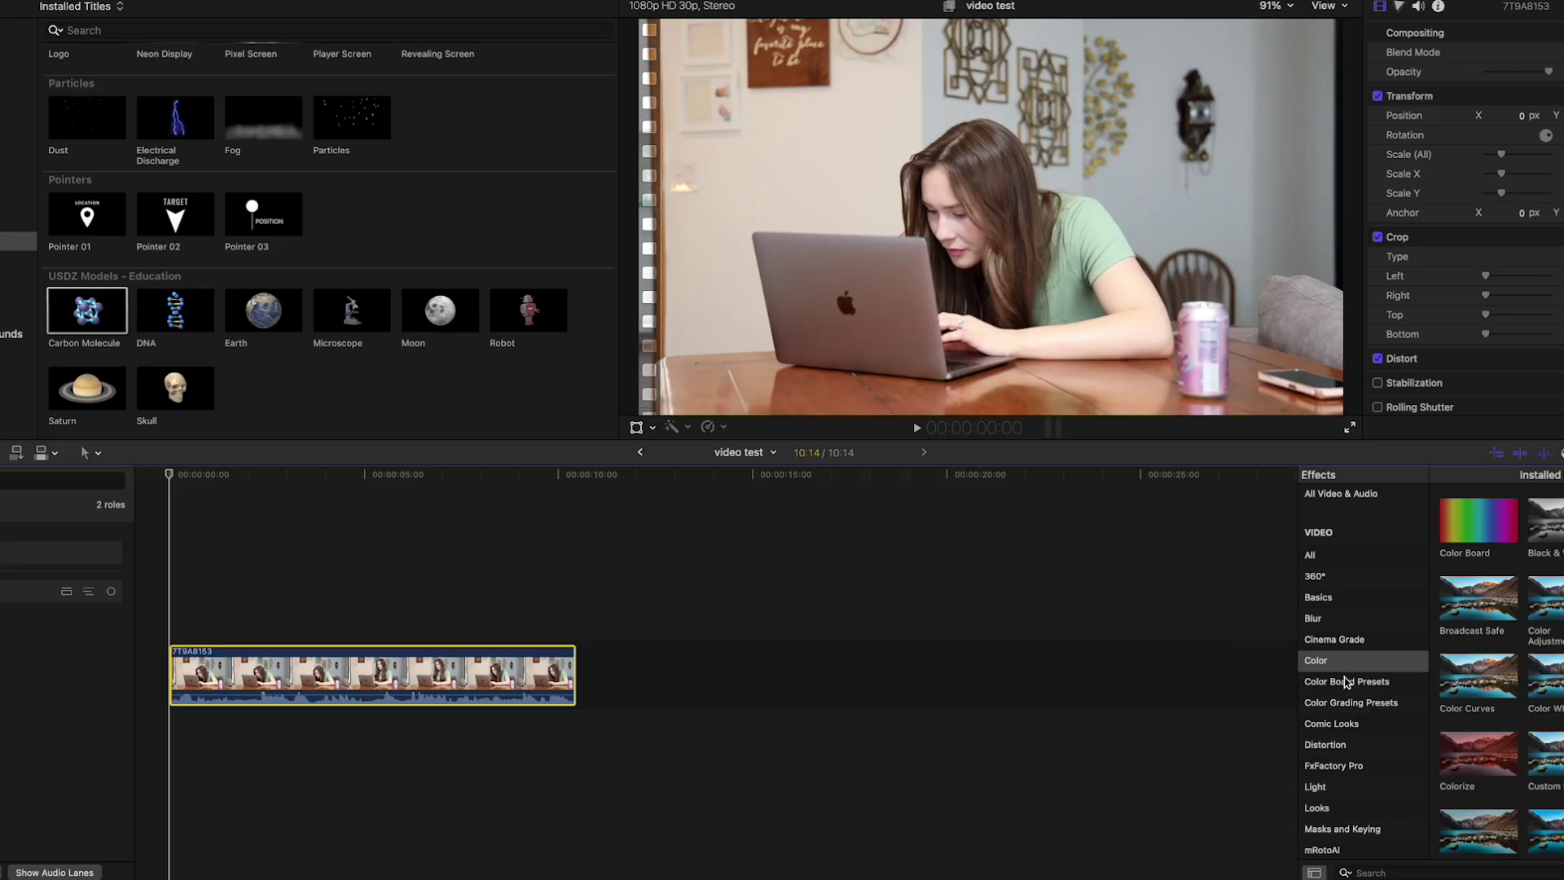
- Apply the mTracker 3D effect to the clip and set its movement to Tripod
scroll(1345, 681, down, 5)
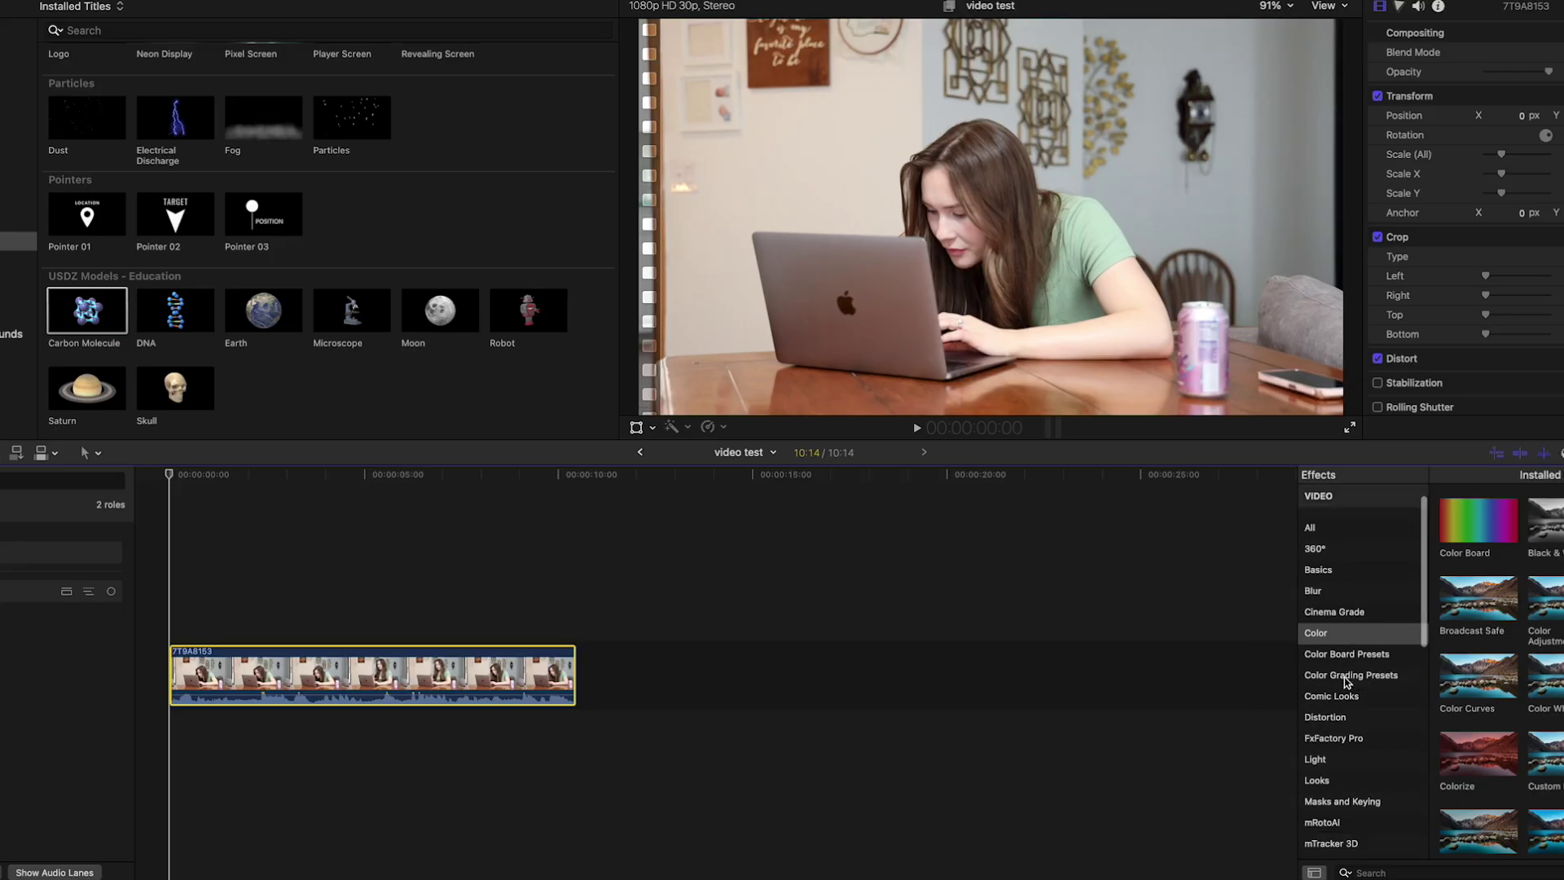
click(1342, 690)
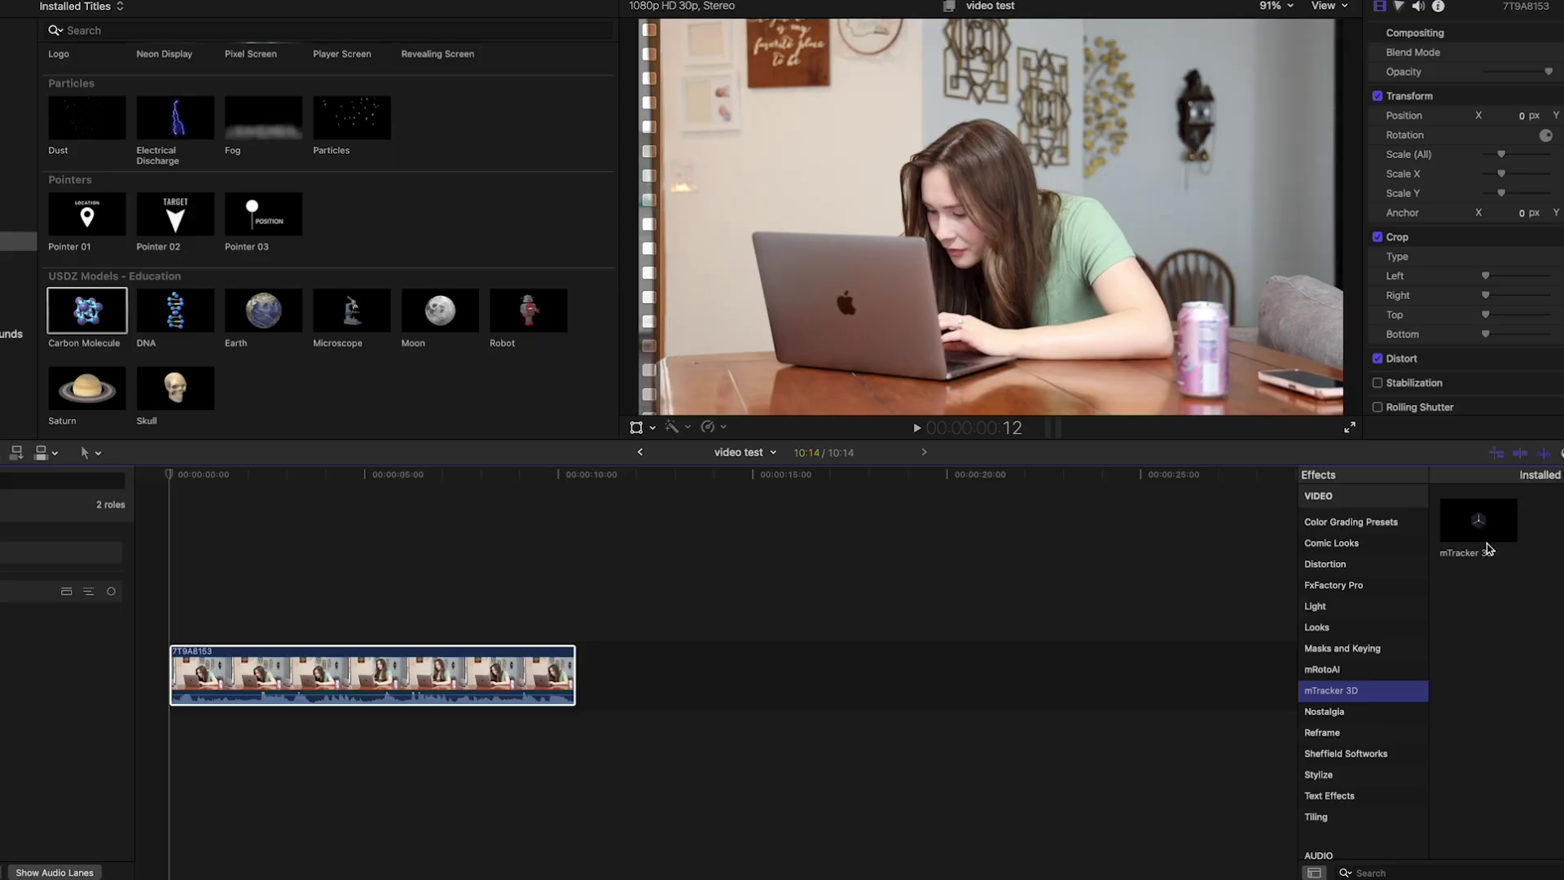
drag(1472, 519, 385, 673)
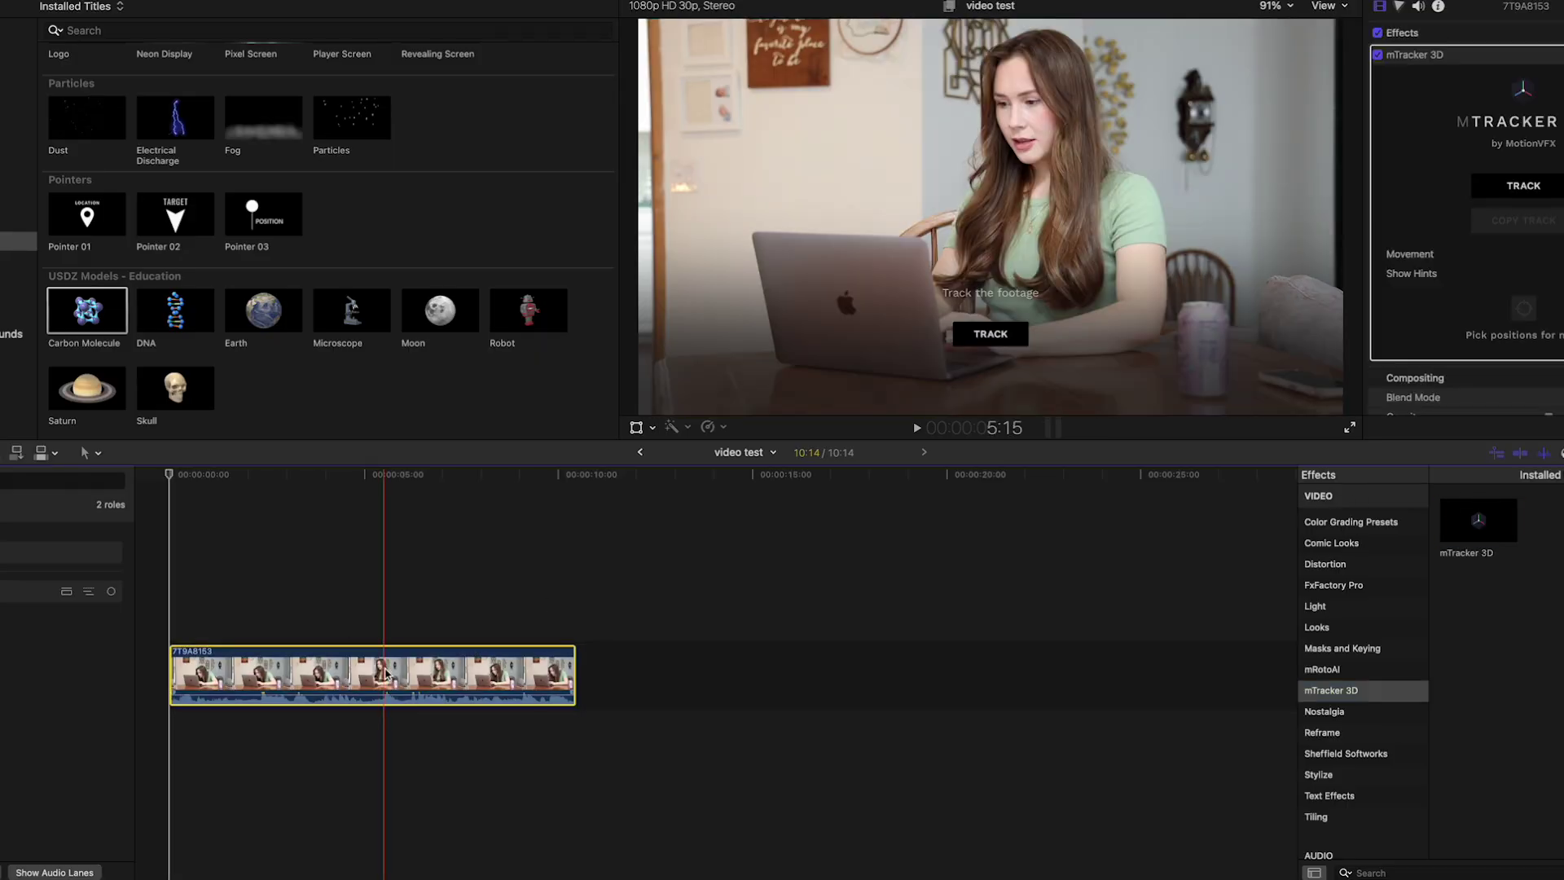
click(1441, 344)
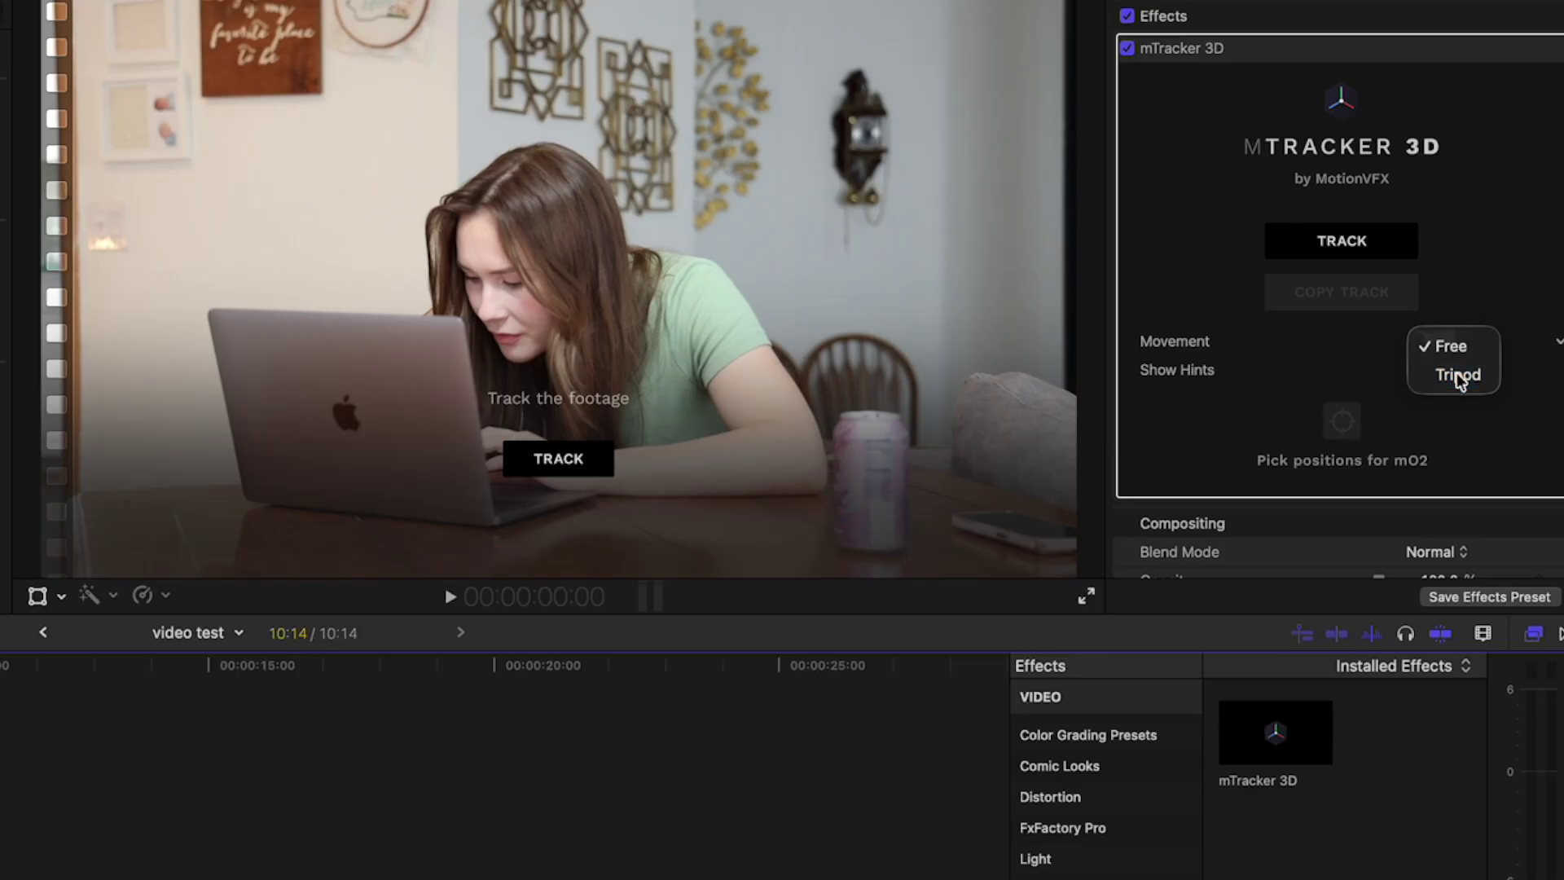
click(1459, 378)
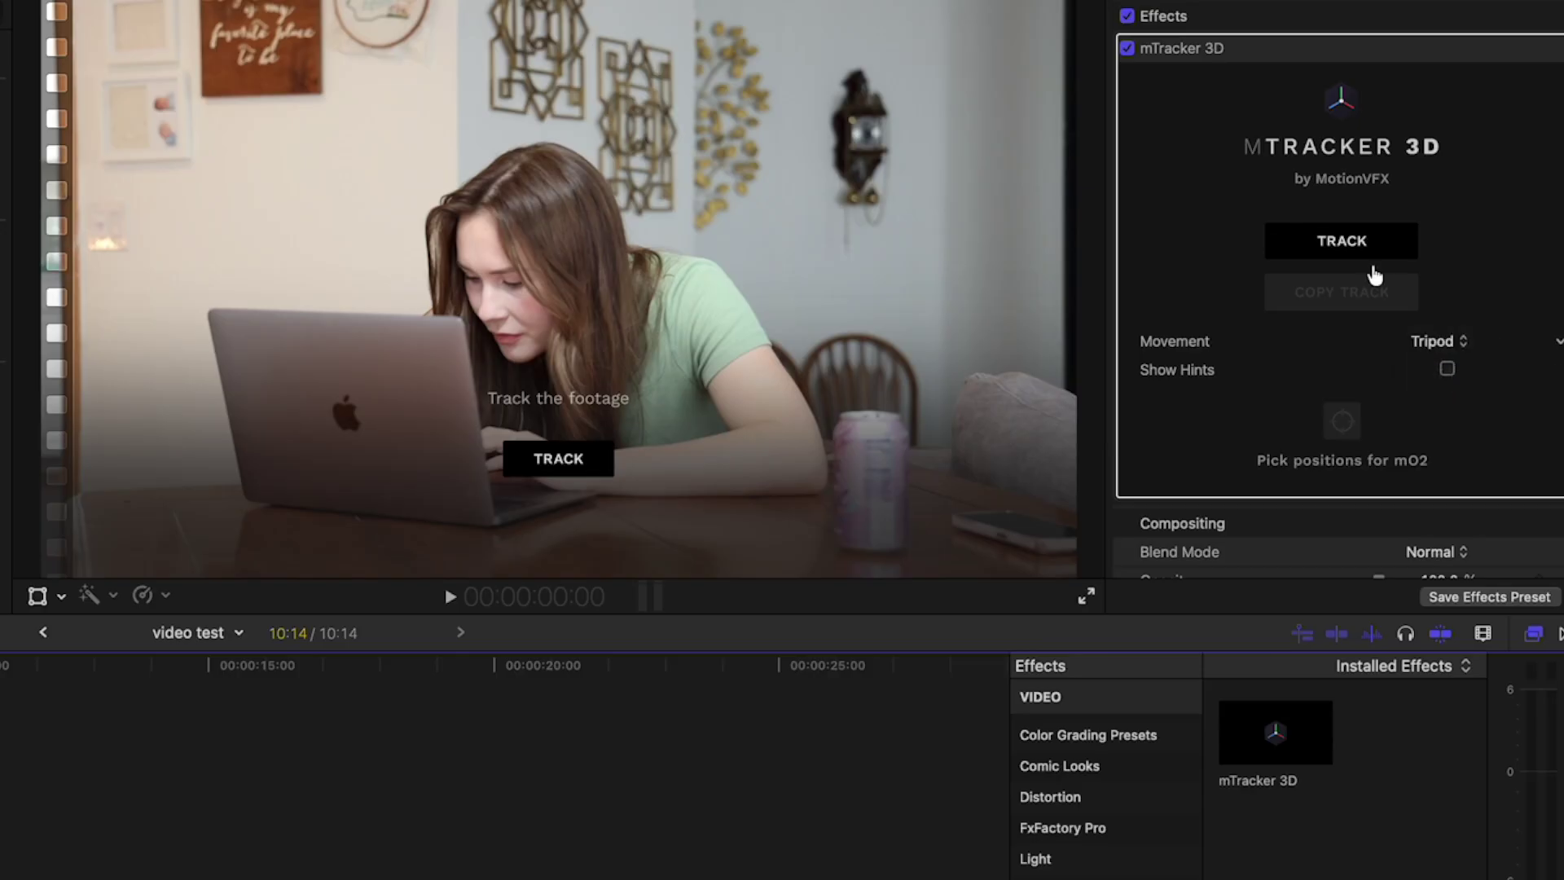
- Track the footage with mTracker 3D and copy the track with a position picked on the tabletop
click(1340, 238)
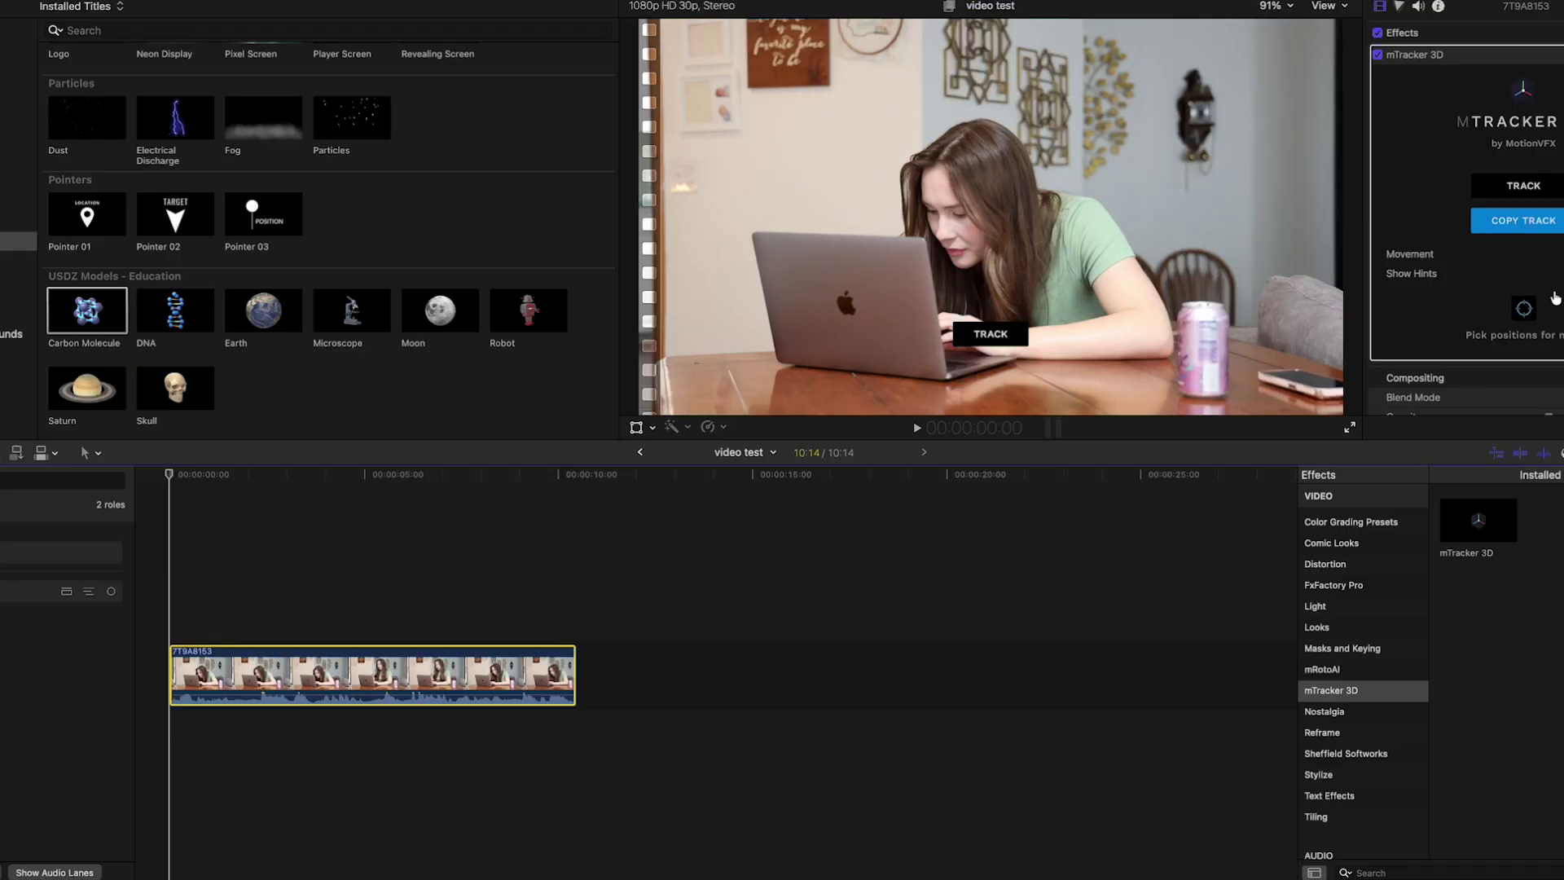
click(1524, 308)
click(1520, 316)
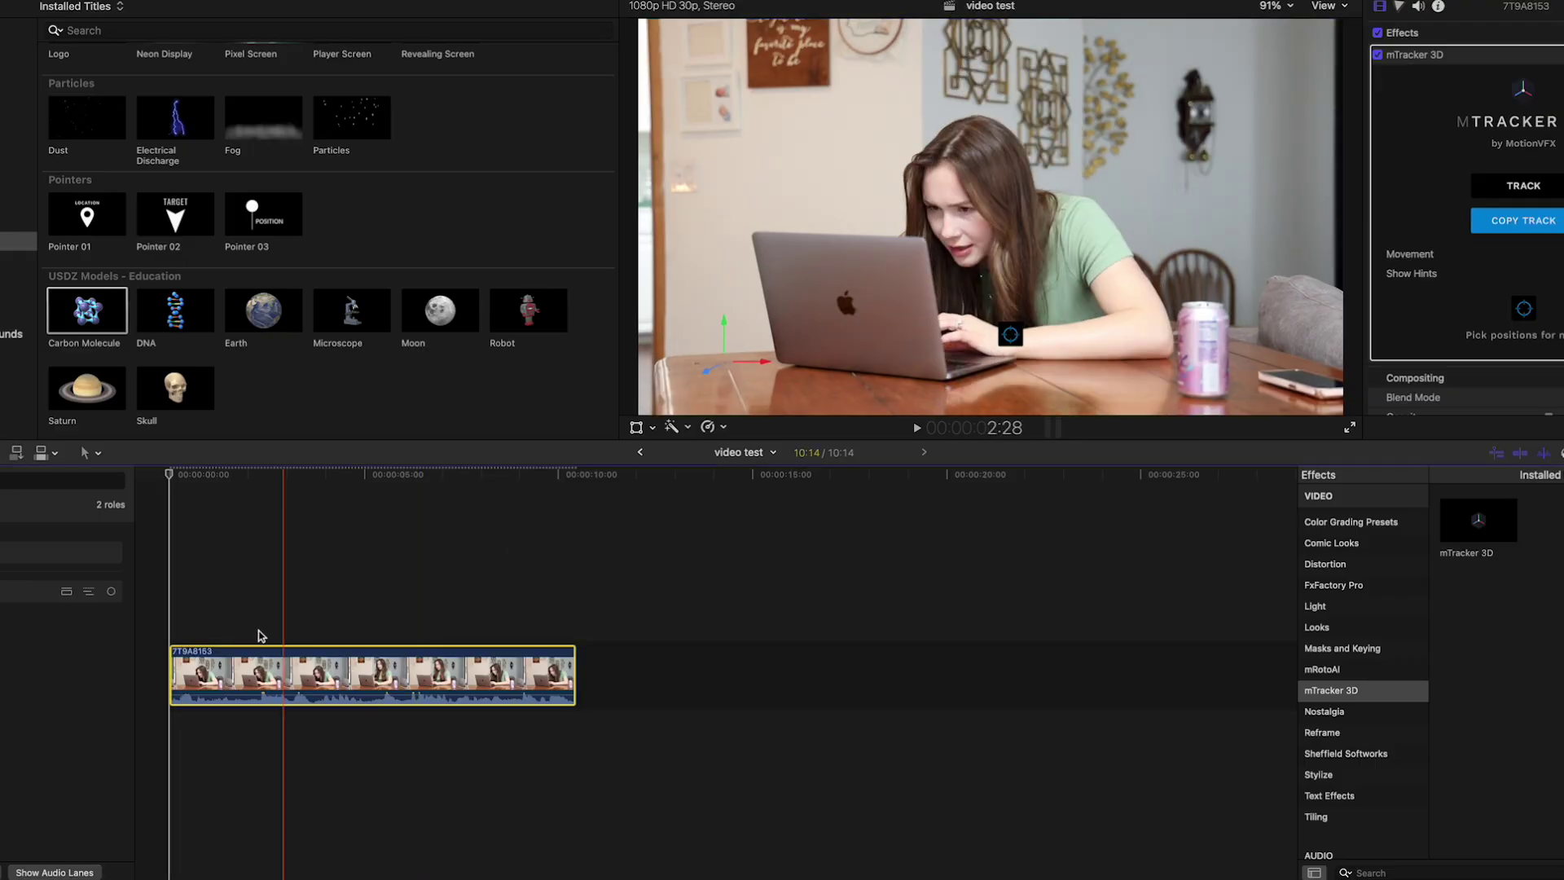
click(1511, 224)
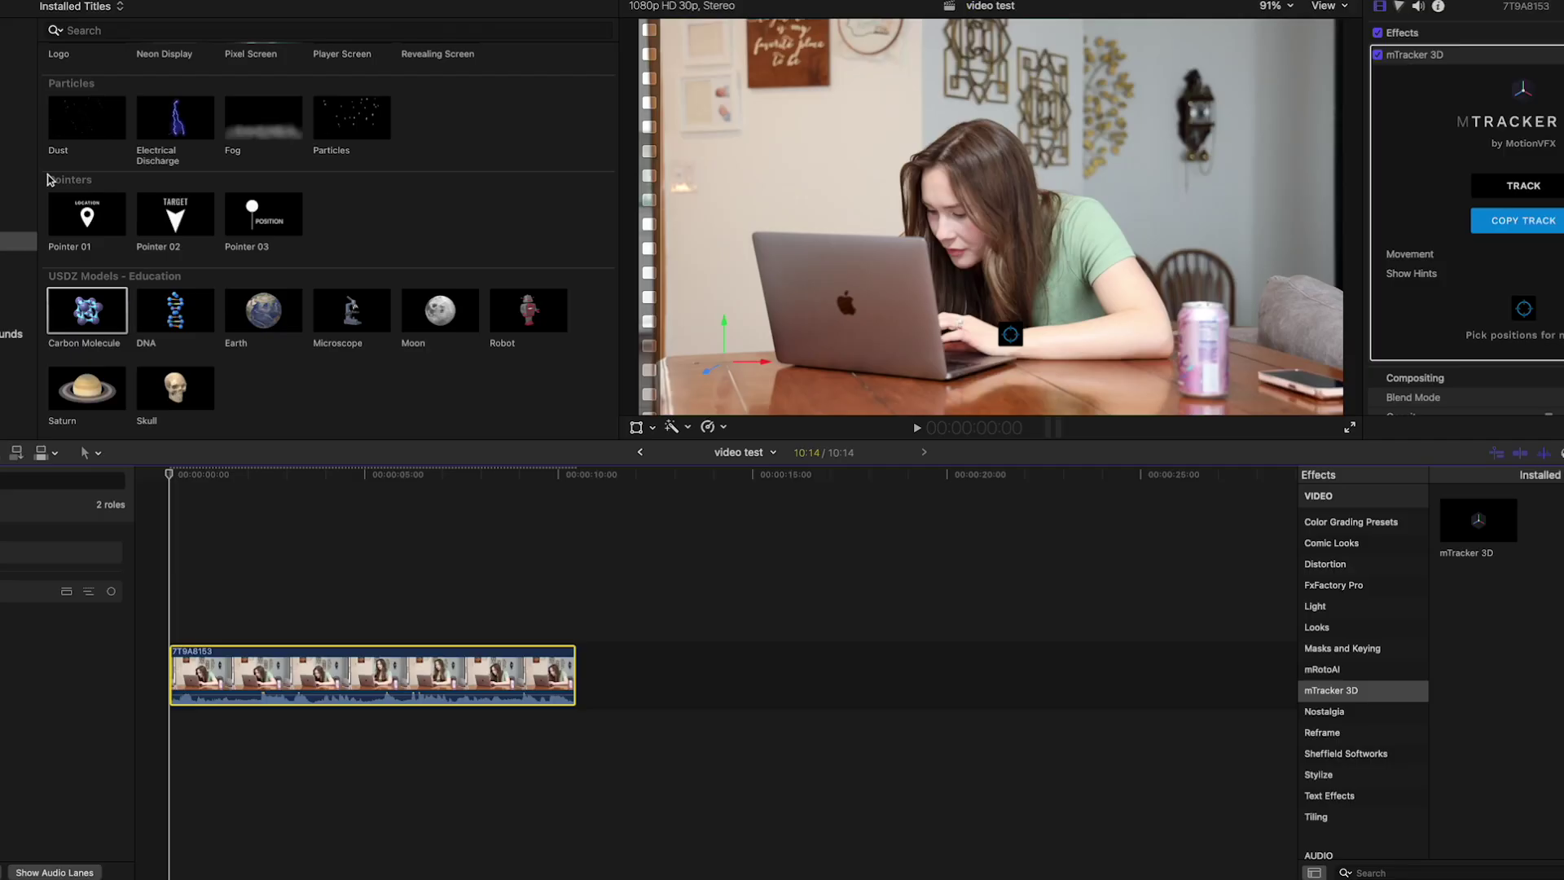
- Add the Carbon Molecule title above the clip for its full length and paste the copied track into it
drag(66, 317, 173, 624)
drag(556, 631, 573, 634)
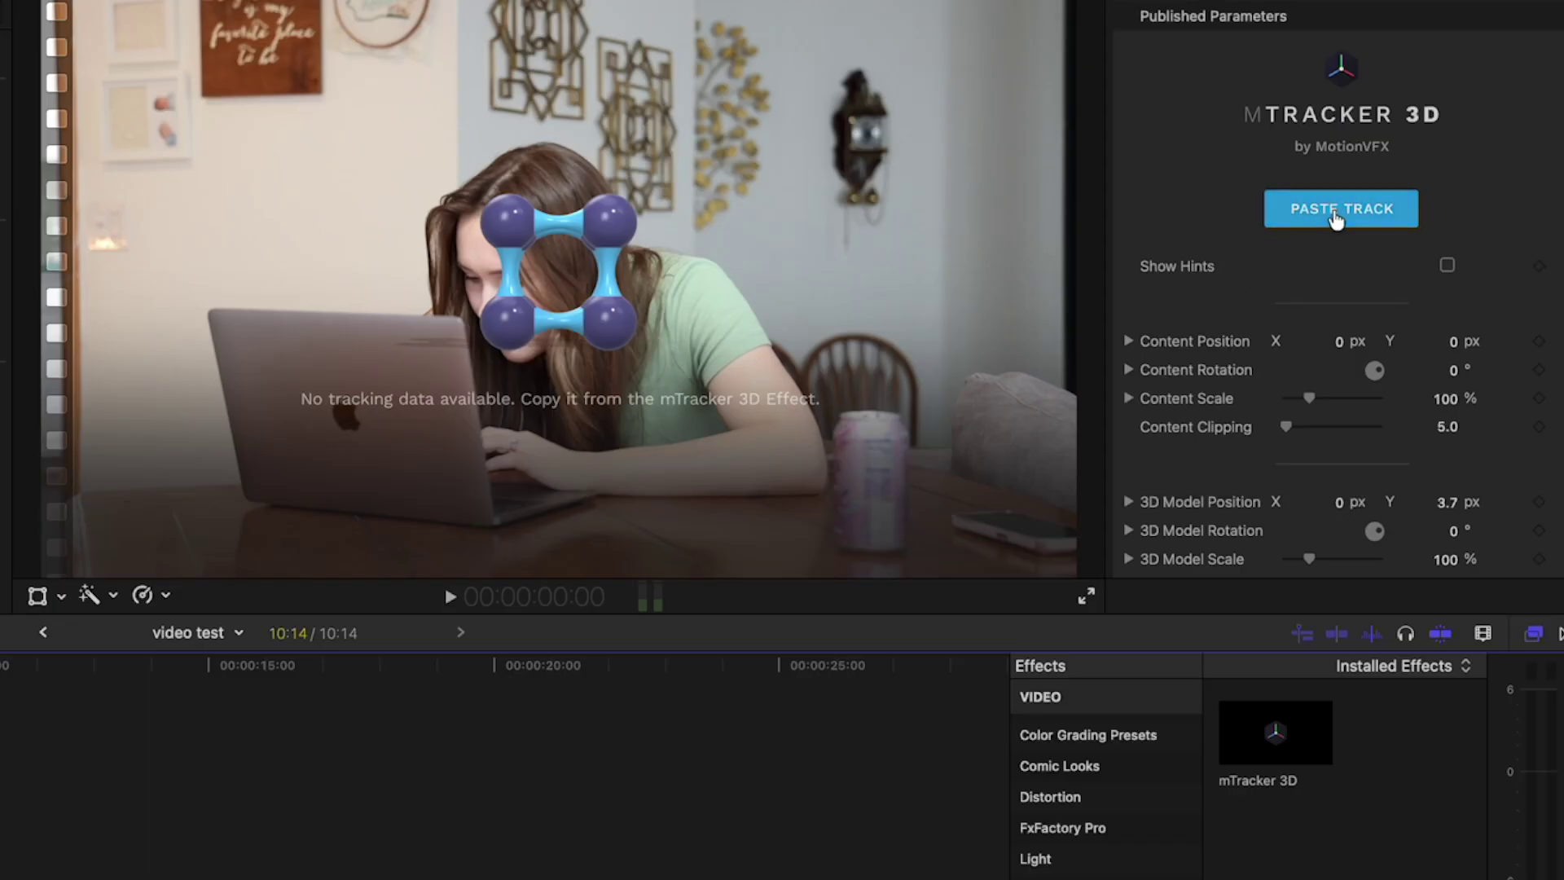
click(1507, 165)
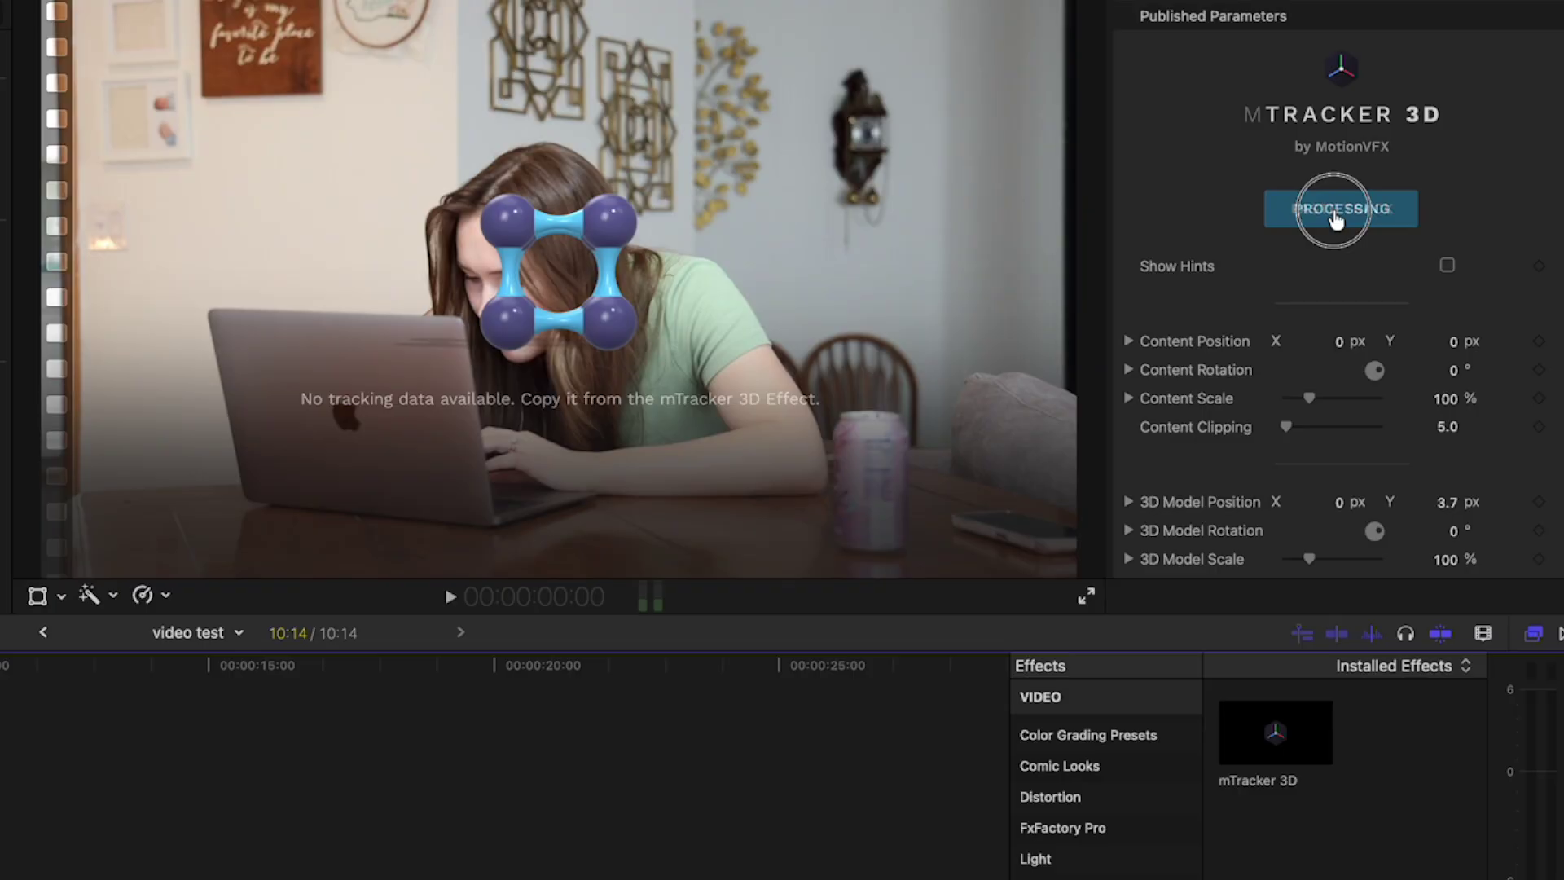
click(265, 403)
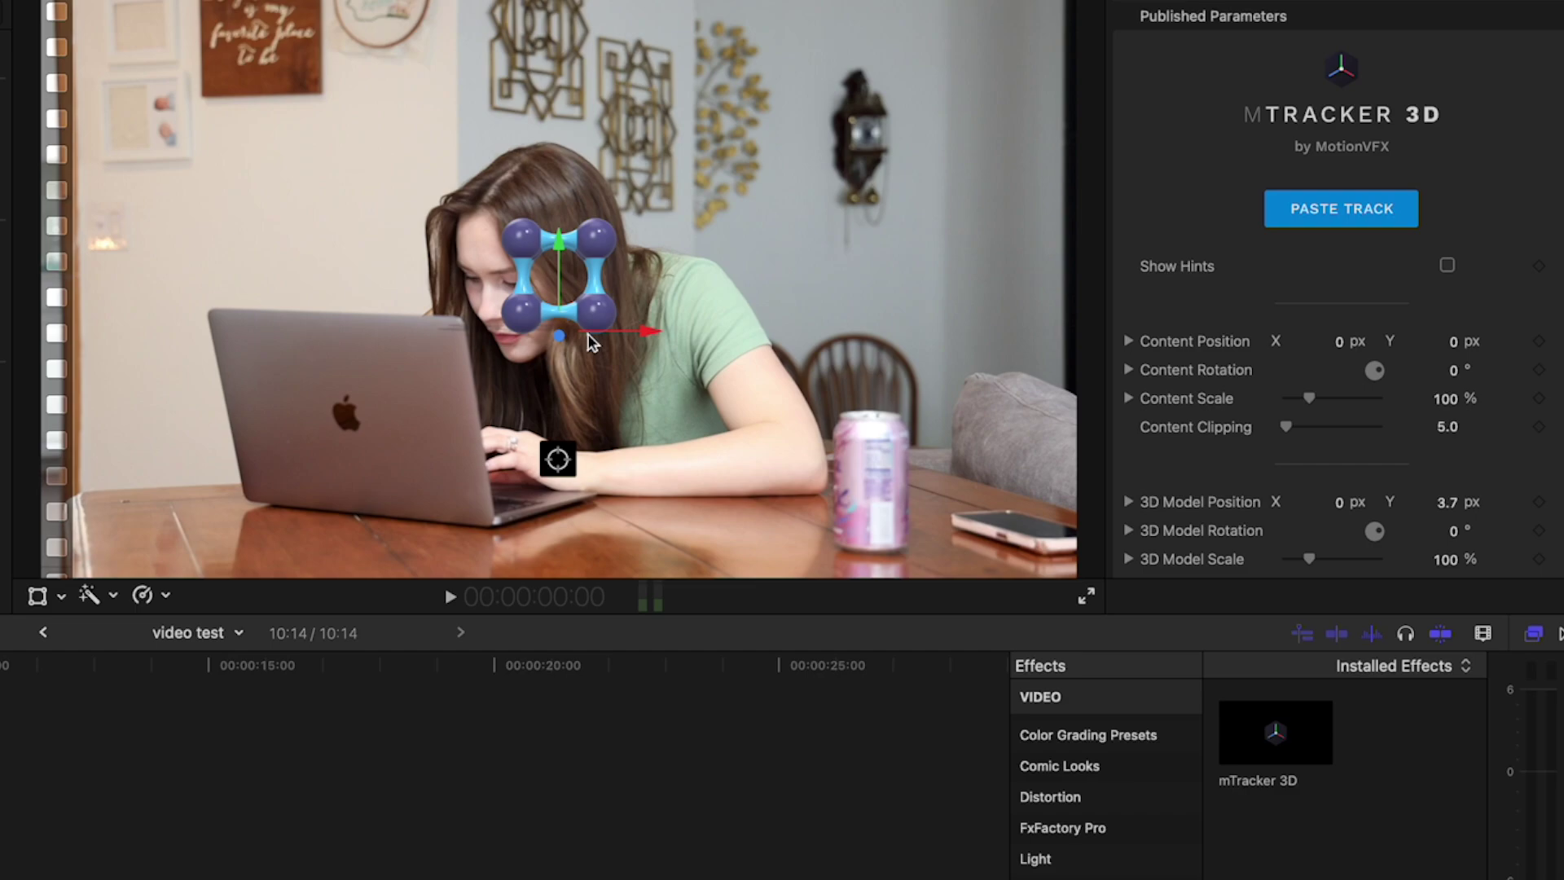
key(space)
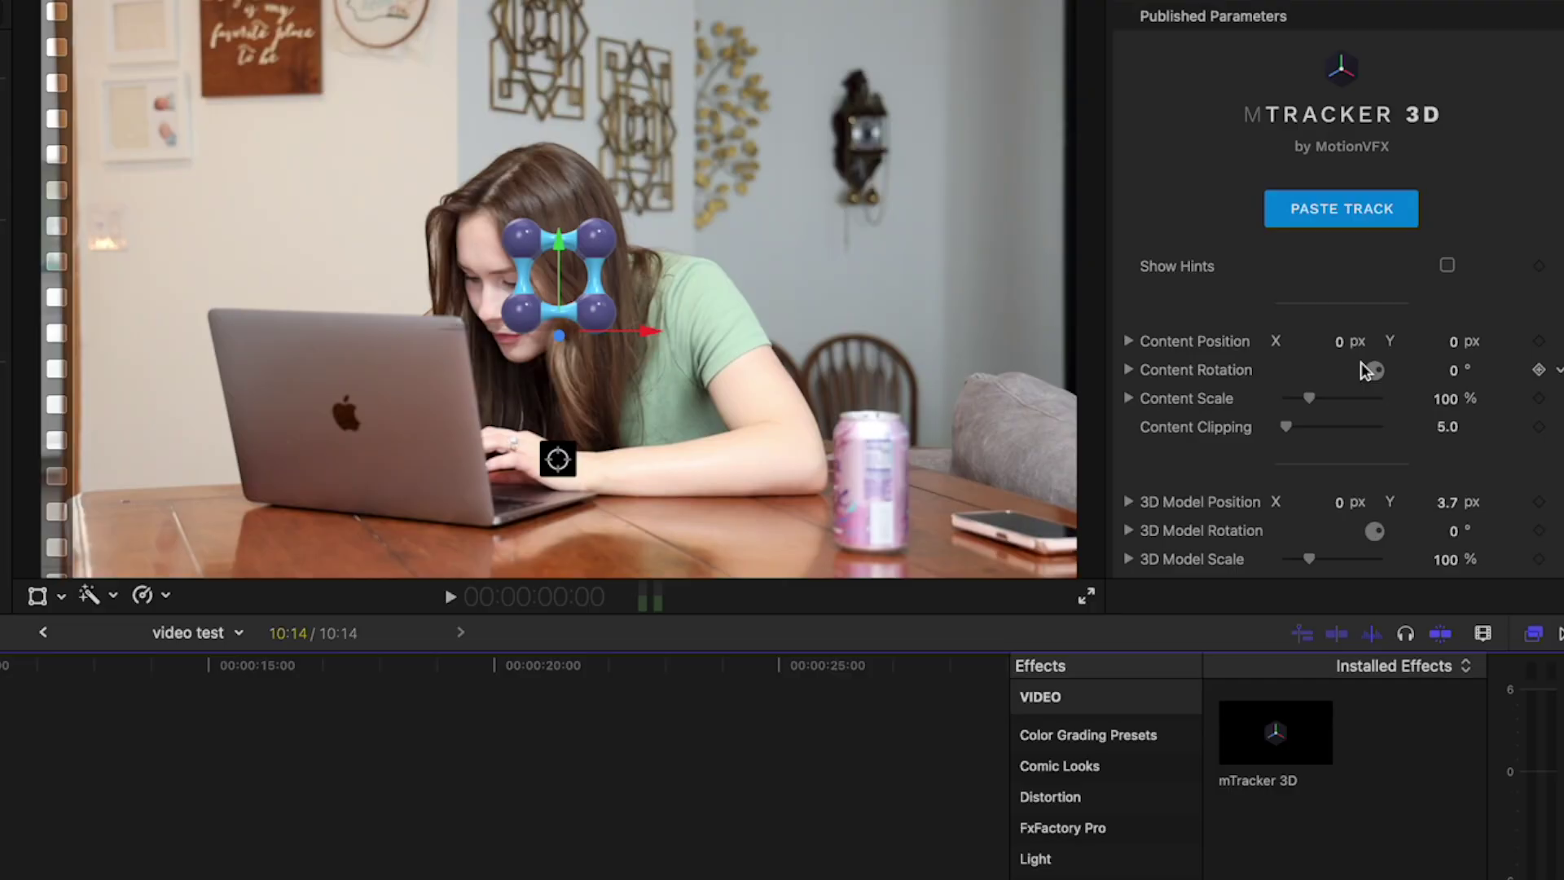
- Set the molecule's content position to X -17.2 px and Y -14.1 px and its content rotation to Y 8.0°, then play the result
drag(1342, 346, 1315, 346)
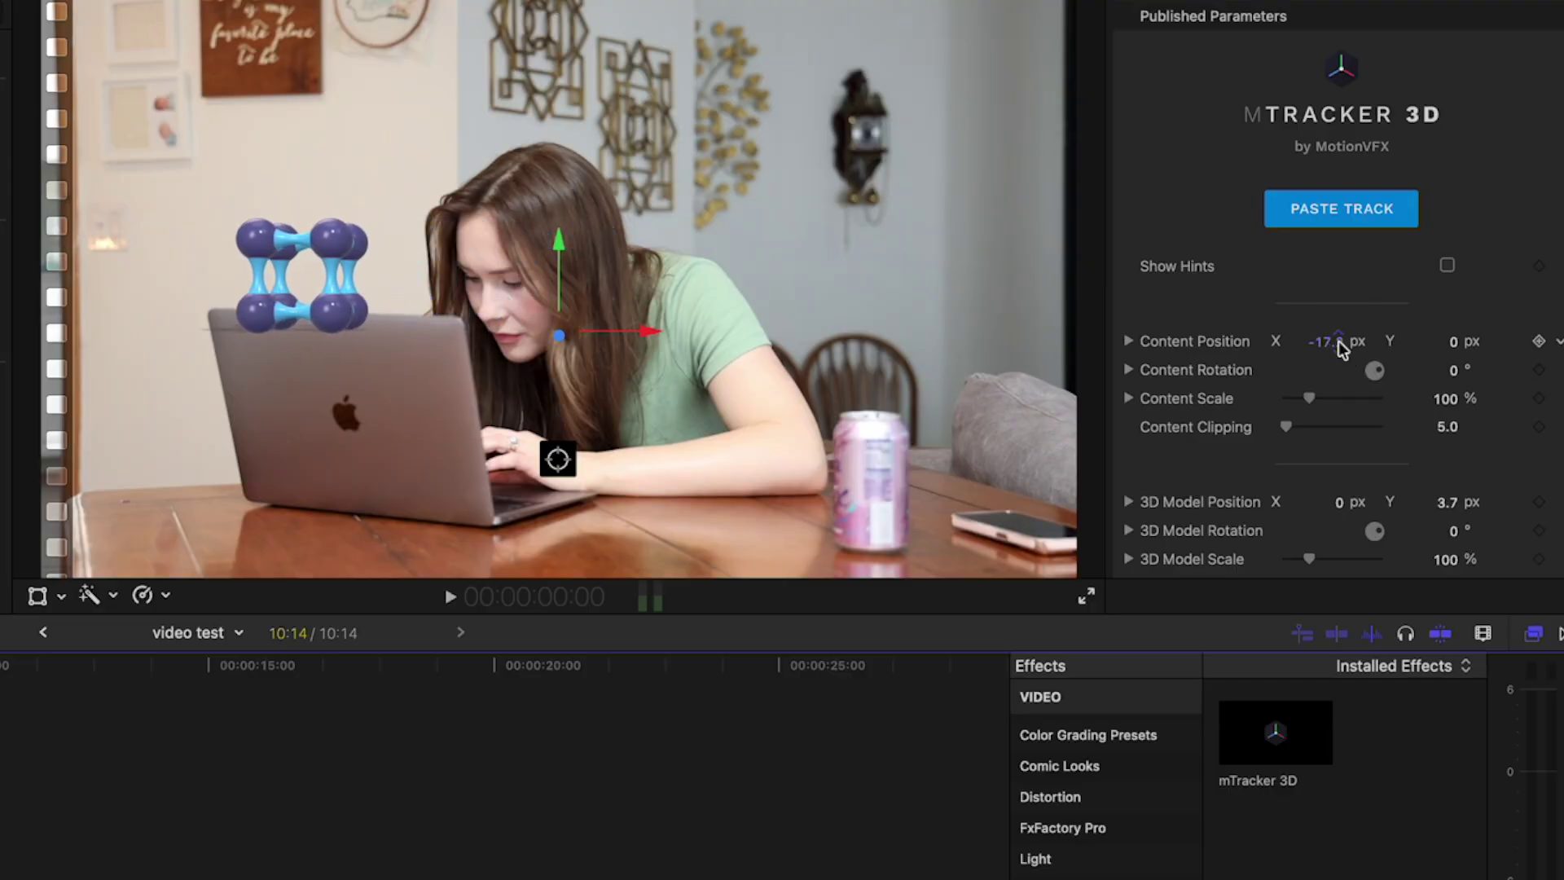
drag(1455, 350, 1435, 350)
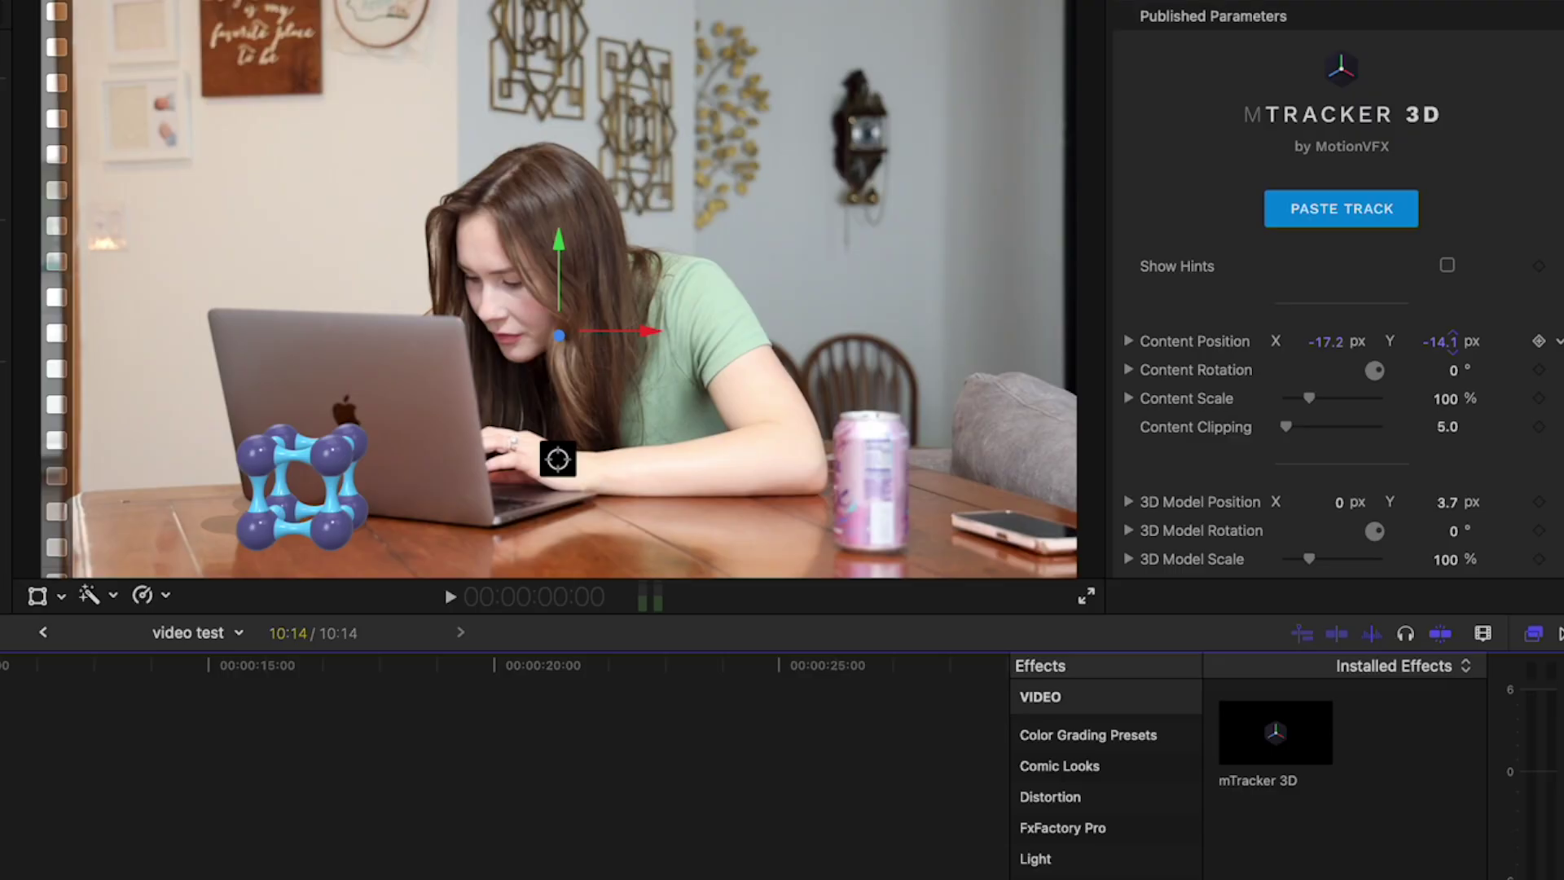
click(1128, 369)
mouse_move(1445, 426)
mouse_down()
mouse_move(1429, 427)
mouse_move(1452, 427)
mouse_up()
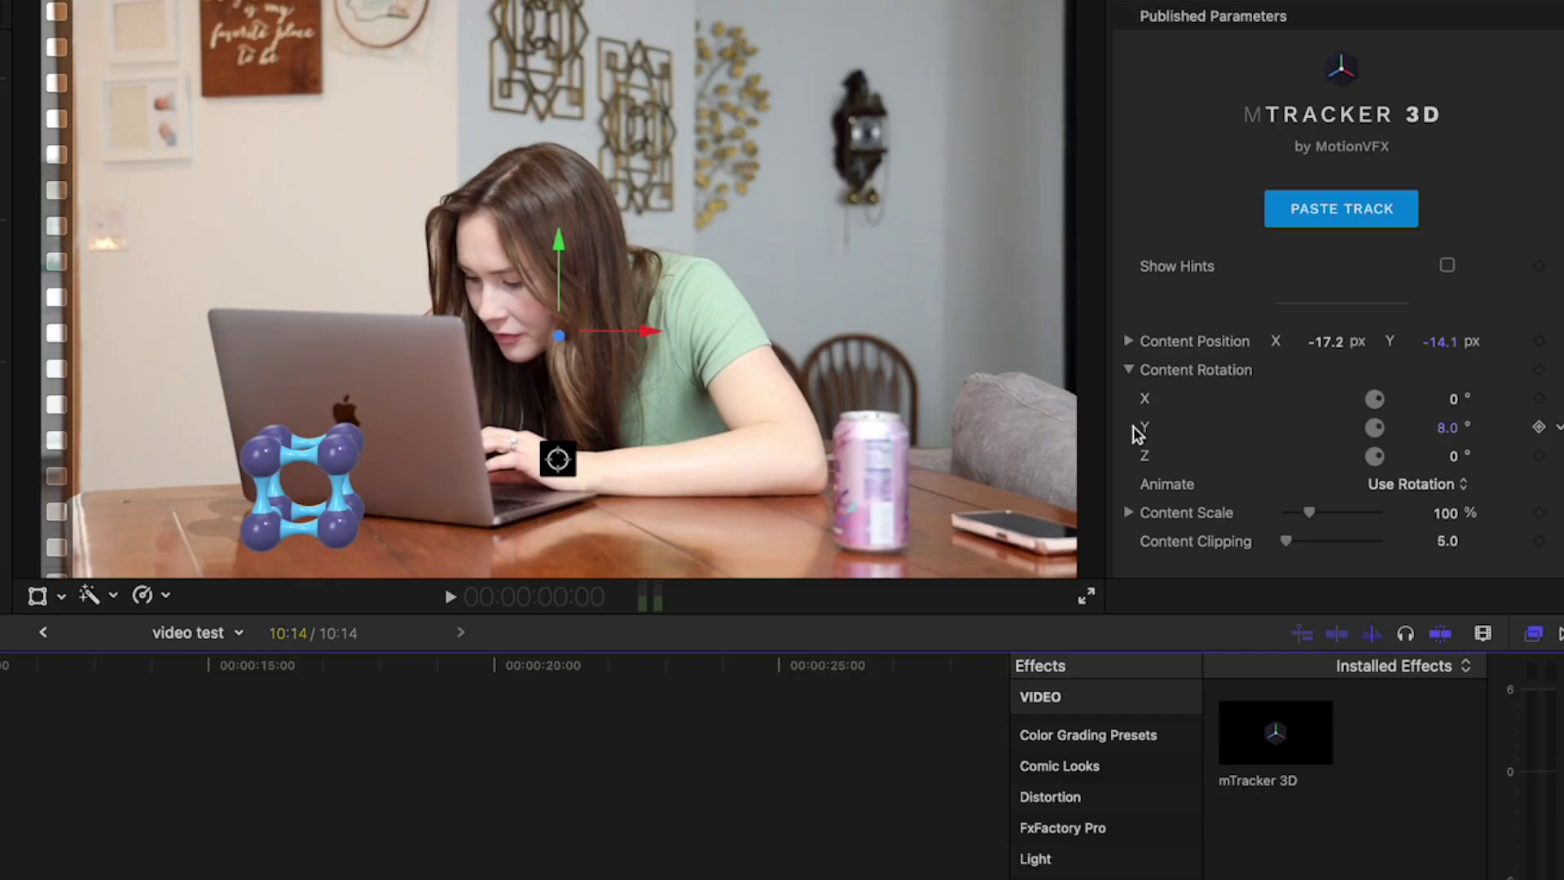
key(space)
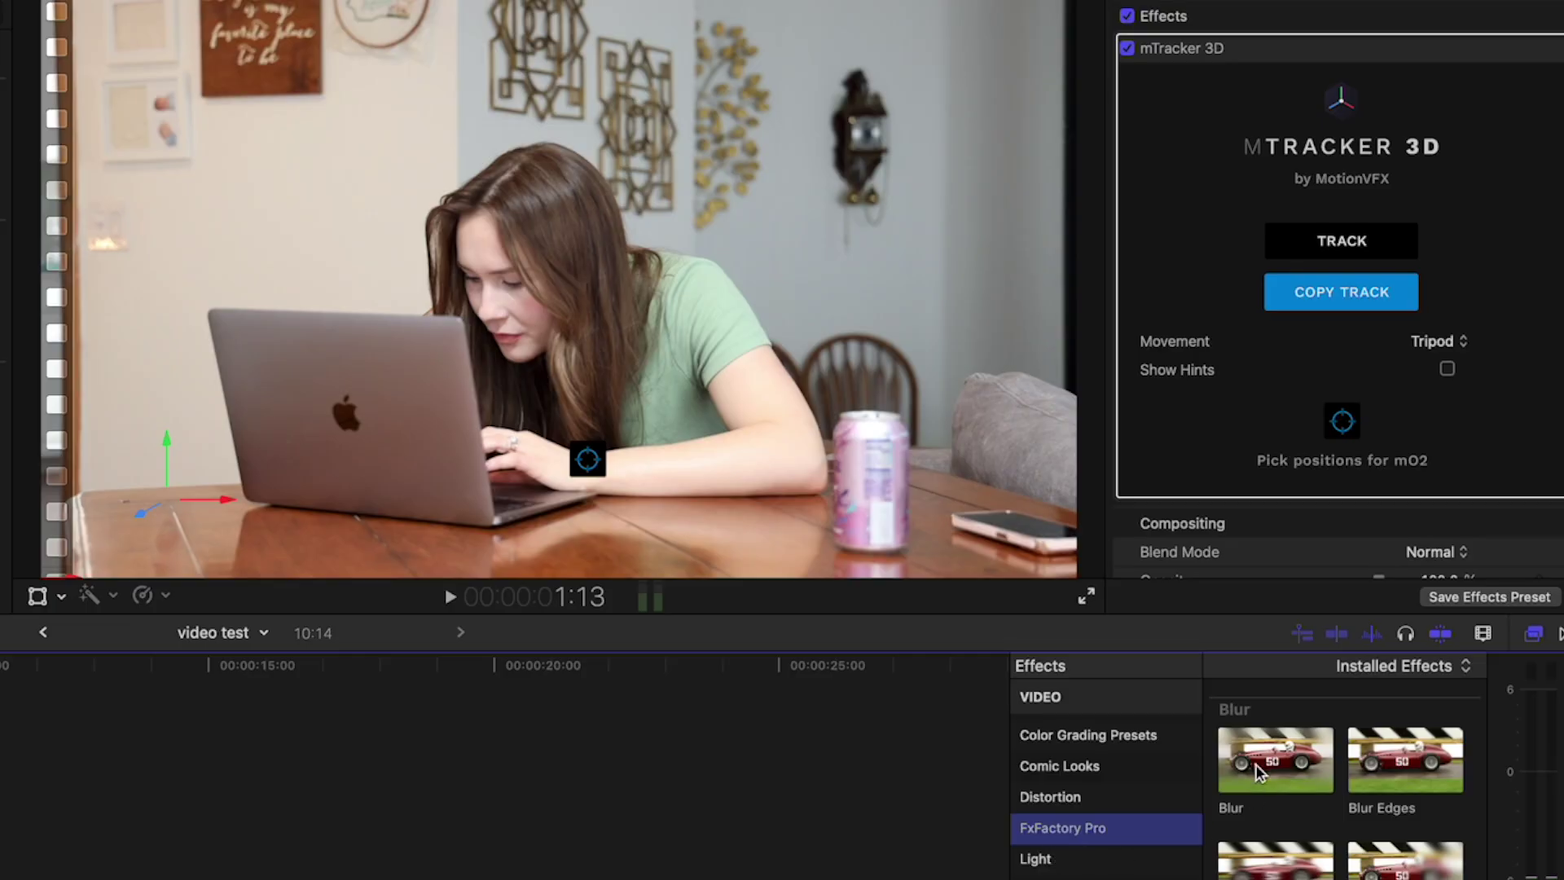
- Try to apply the FxFactory Pro Blur effect to the timeline clip
drag(1256, 767, 570, 875)
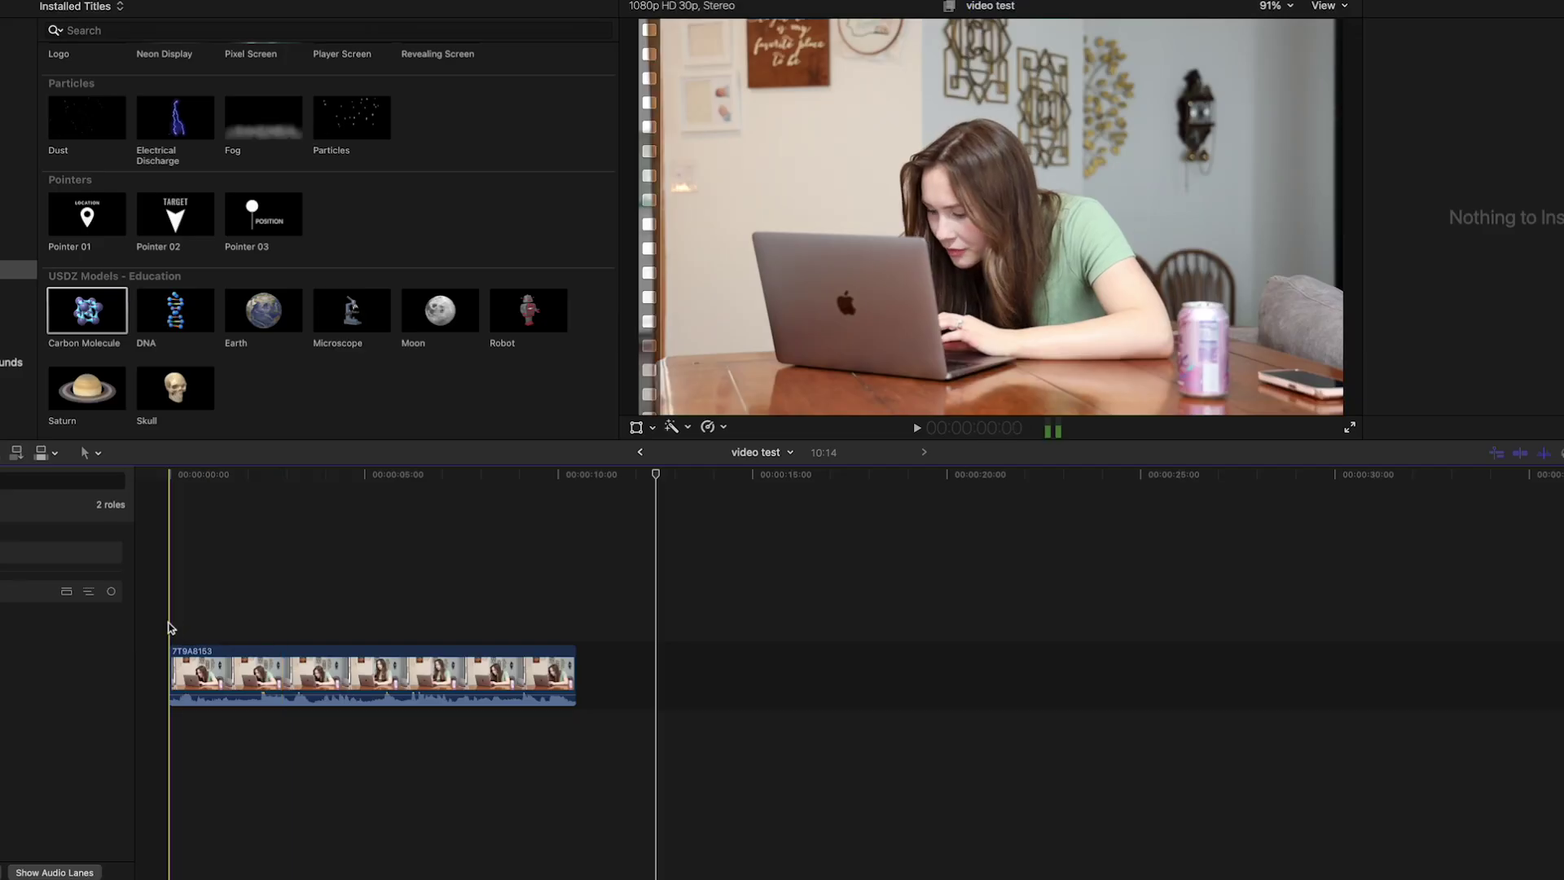
- Move the playhead to the start of the clip and review its effect, compositing and transform settings
click(166, 625)
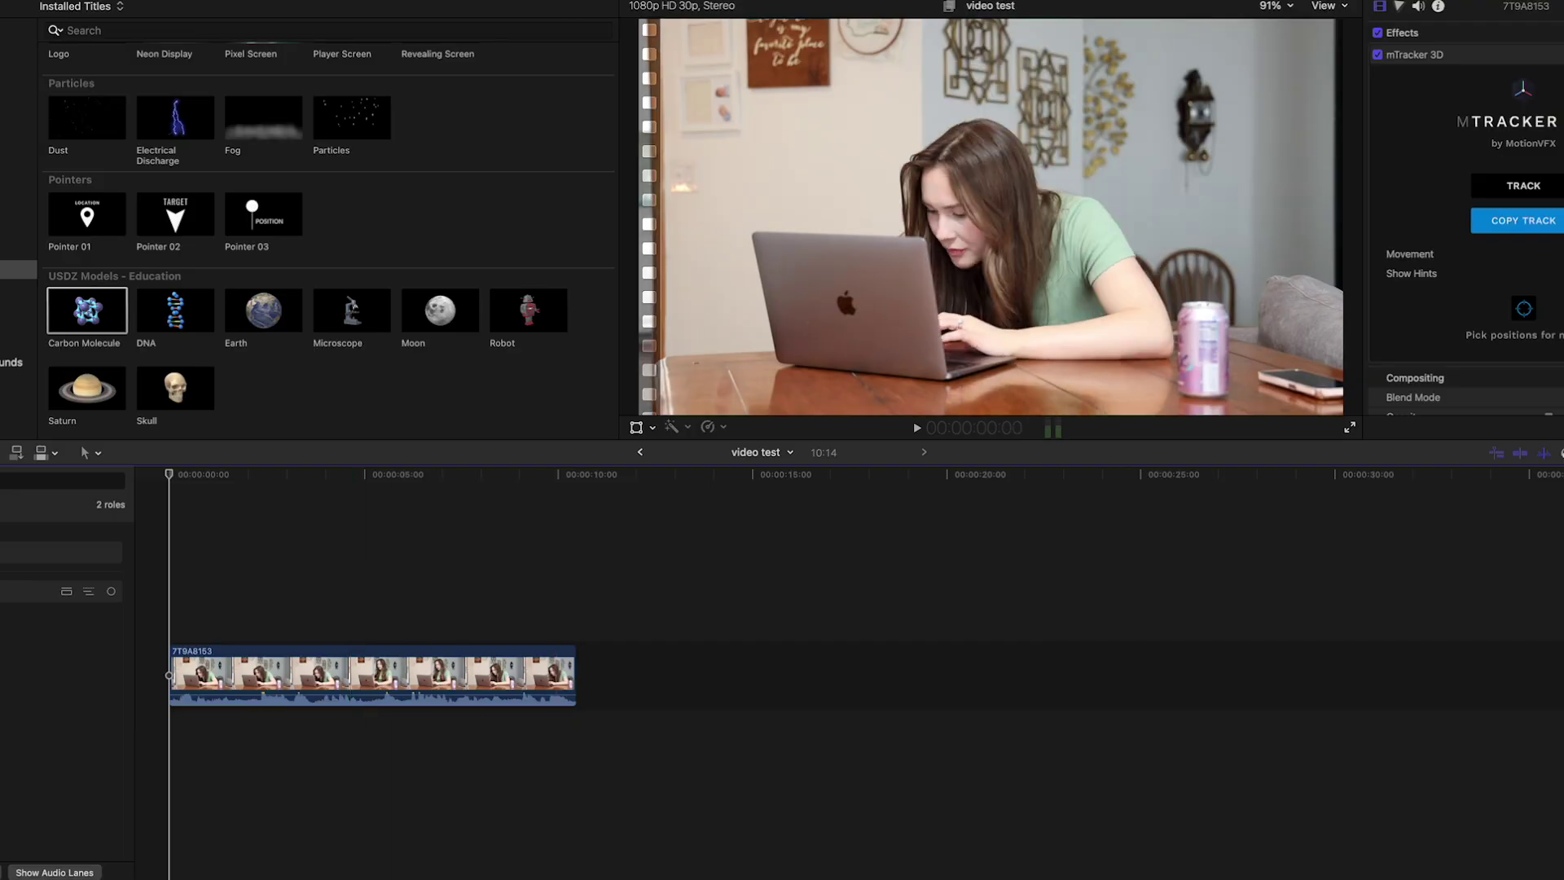
scroll(1466, 216, down, 3)
scroll(1467, 216, up, 3)
scroll(1487, 291, down, 4)
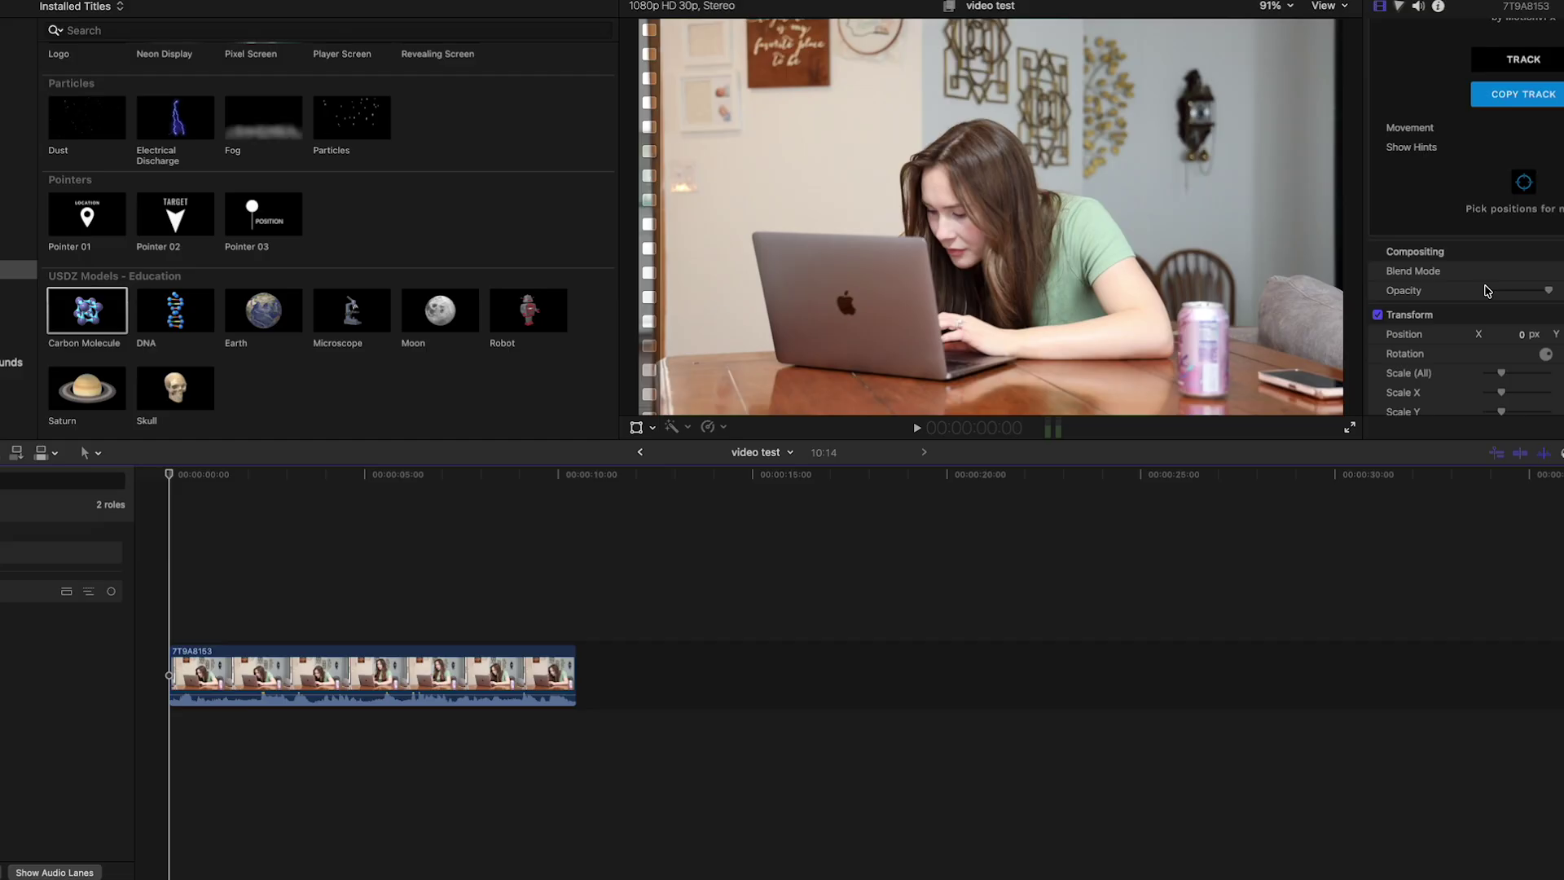
scroll(1431, 195, up, 4)
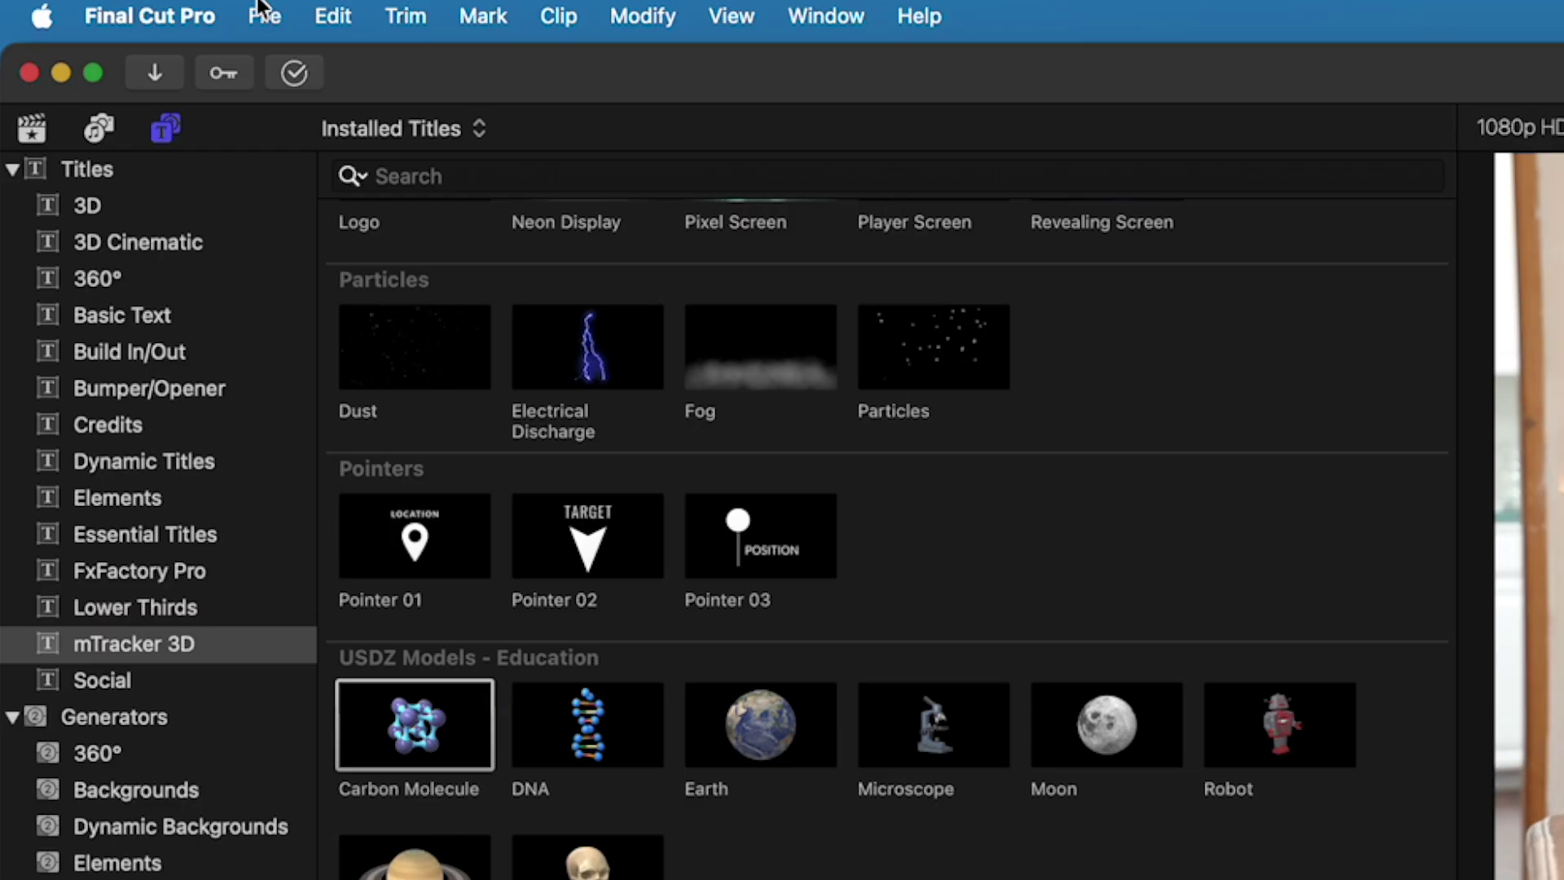
- Send the video test project to Compressor as a new batch
click(262, 15)
mouse_move(471, 487)
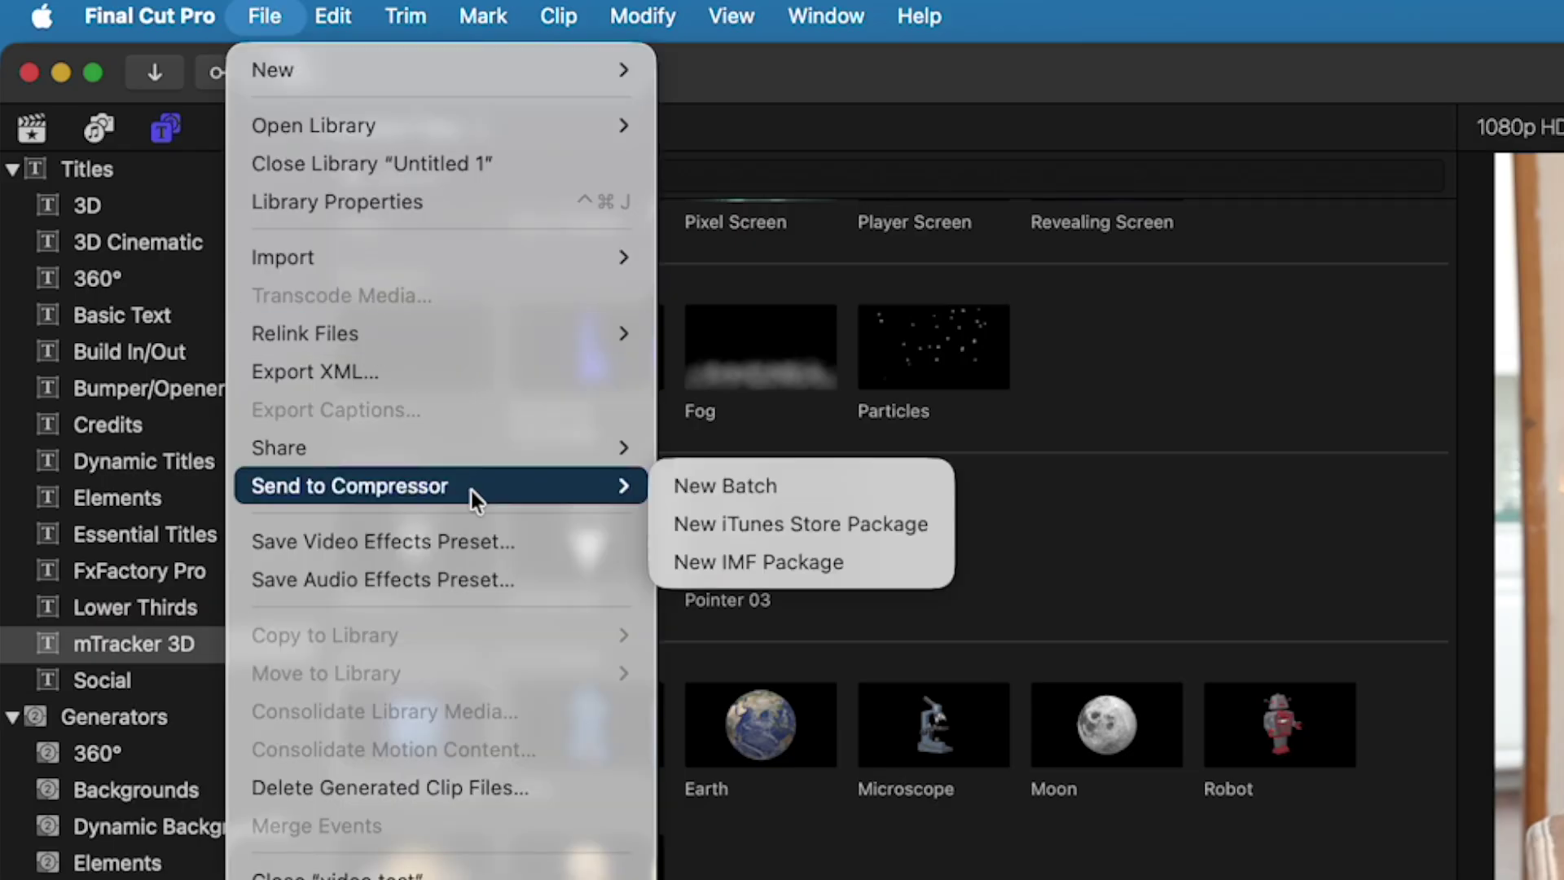
click(737, 482)
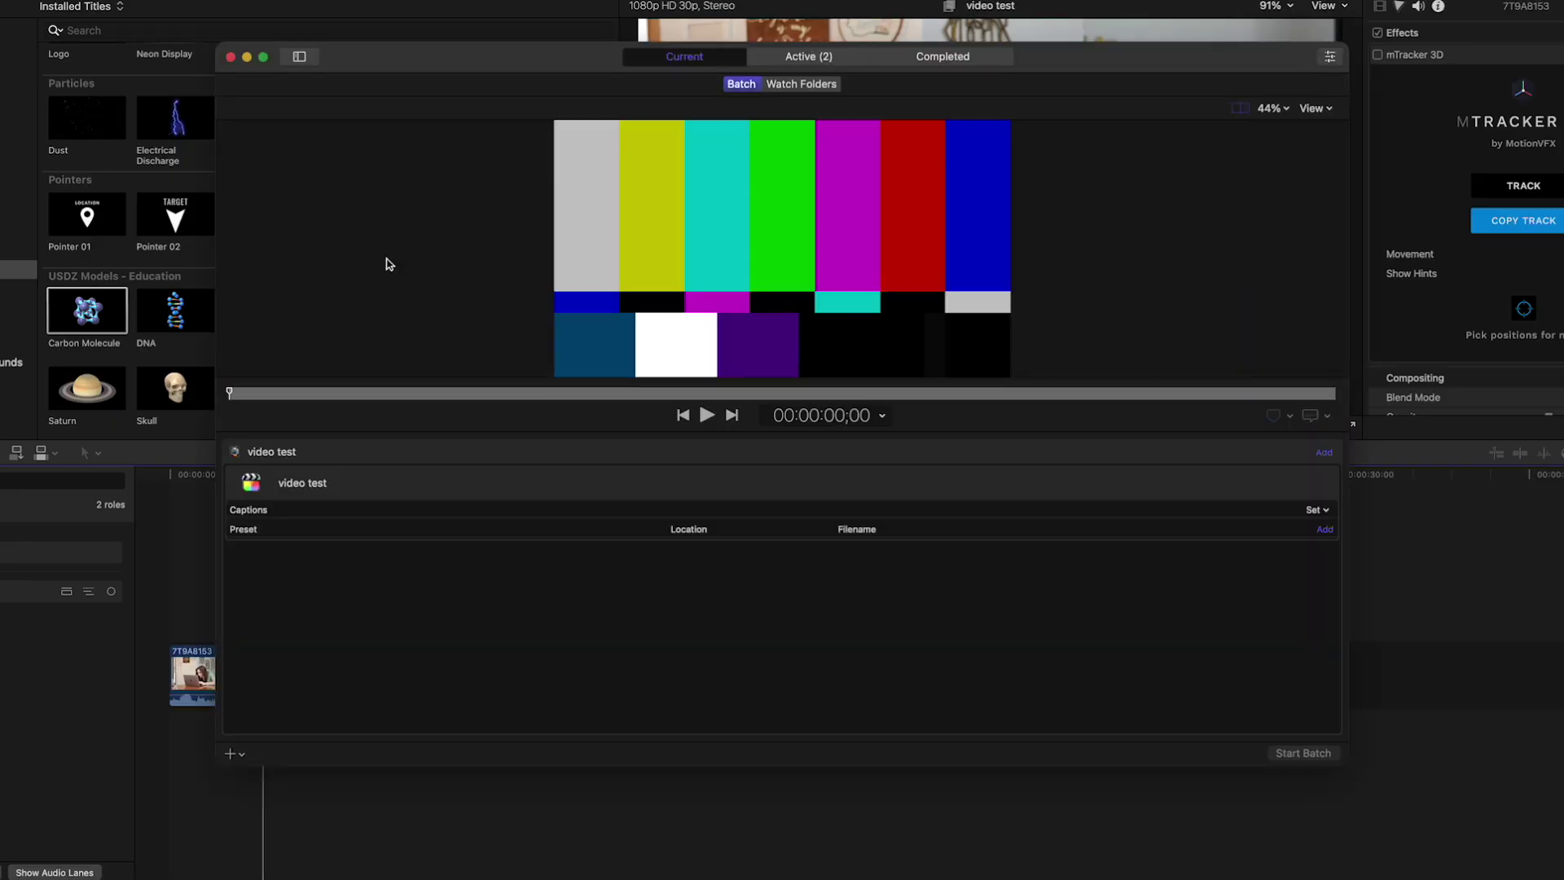
- Add the Social Platforms HD 1080p preset with the Default (Source) location to the job and start the batch
click(1325, 530)
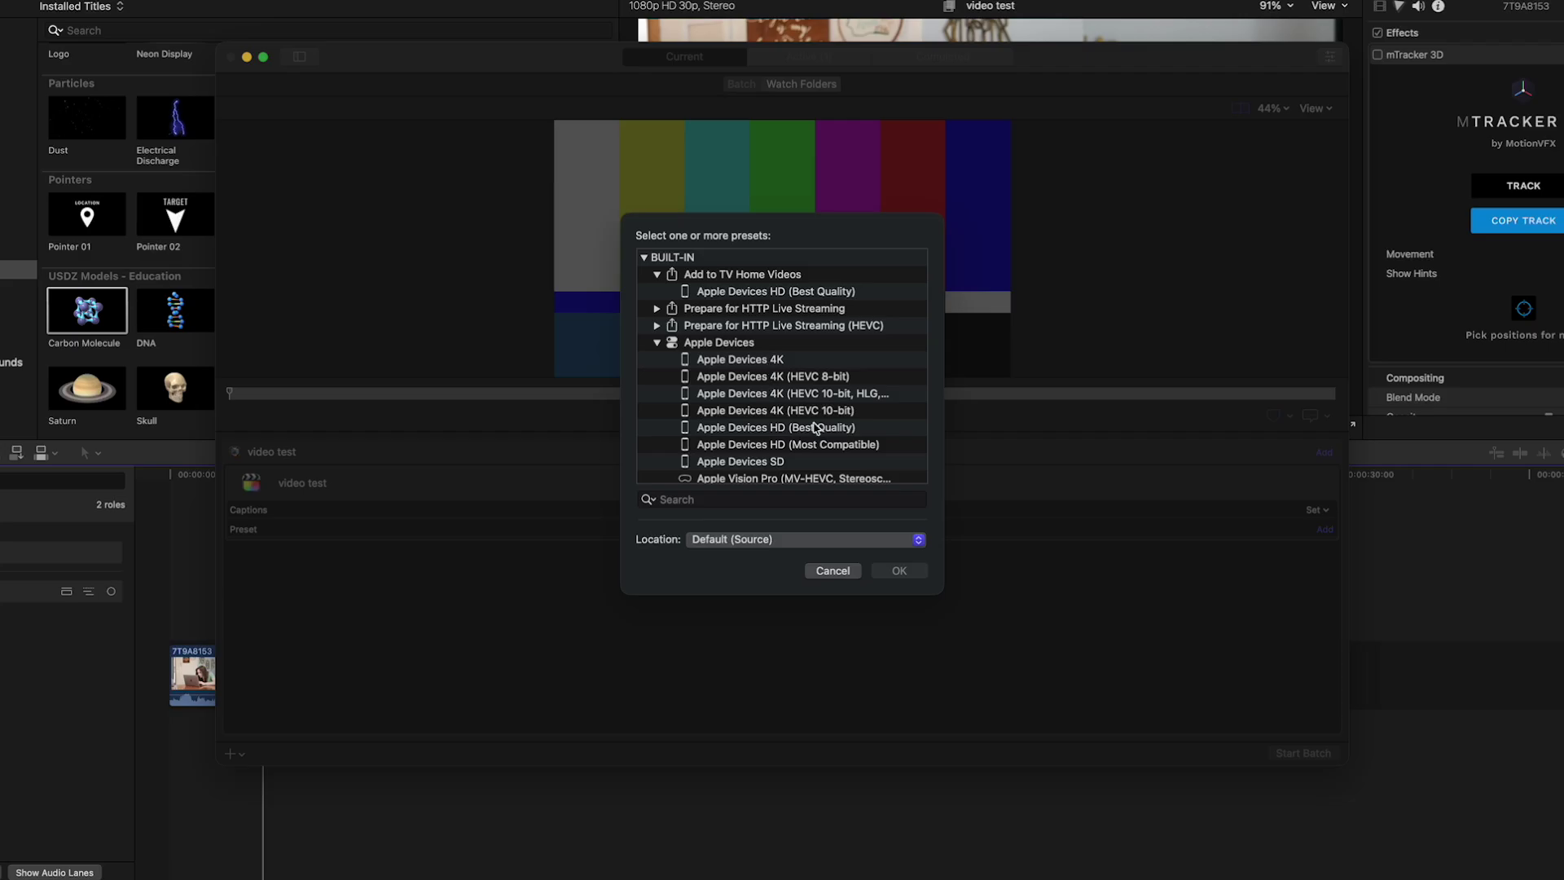
scroll(814, 427, down, 10)
click(747, 378)
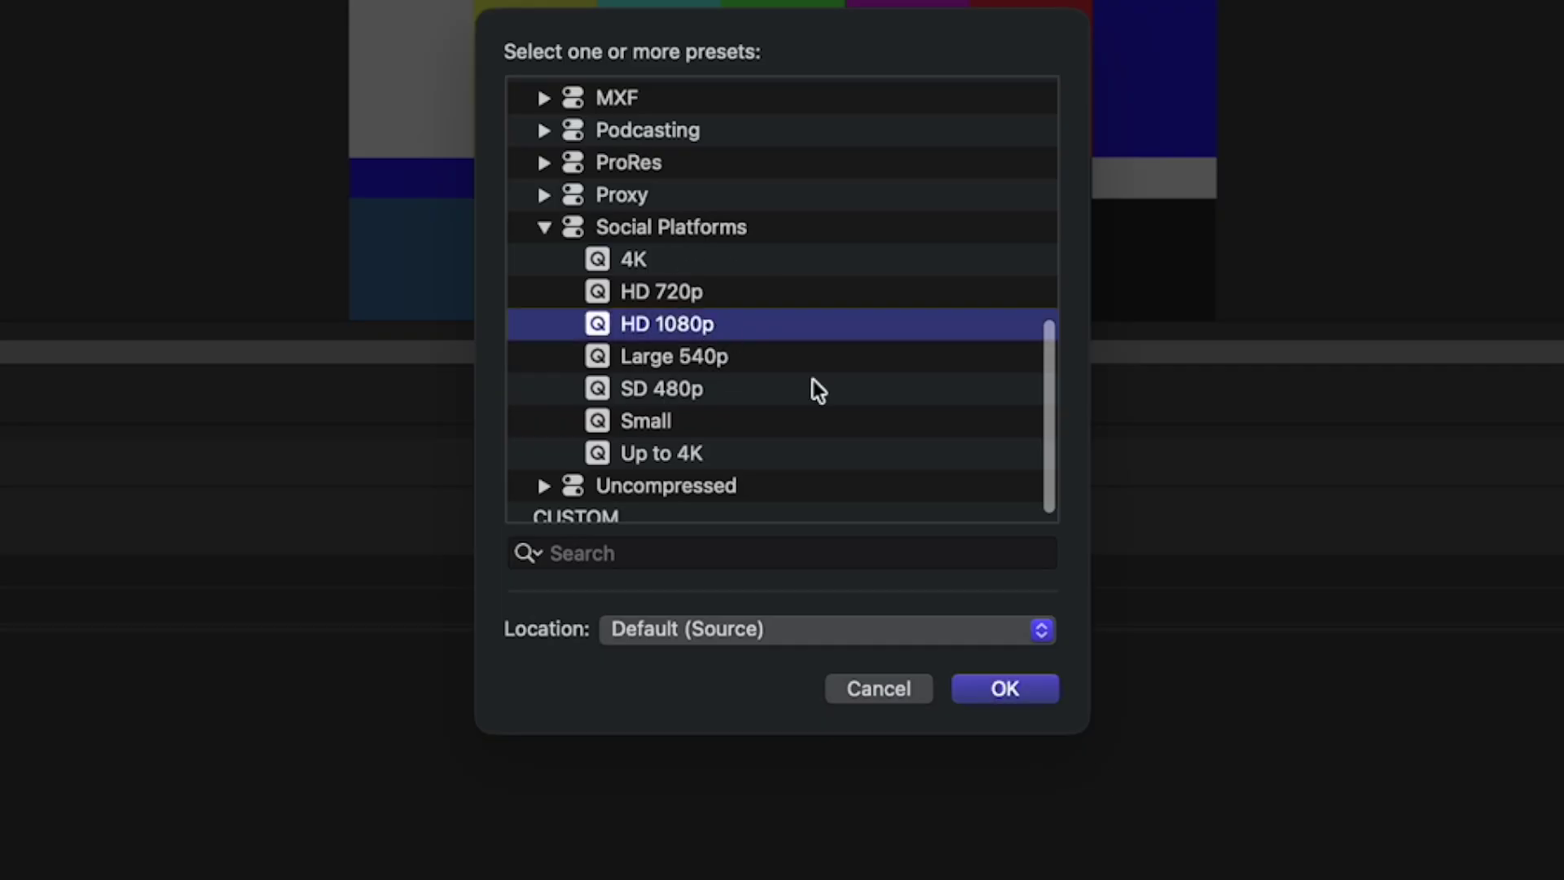
click(1044, 691)
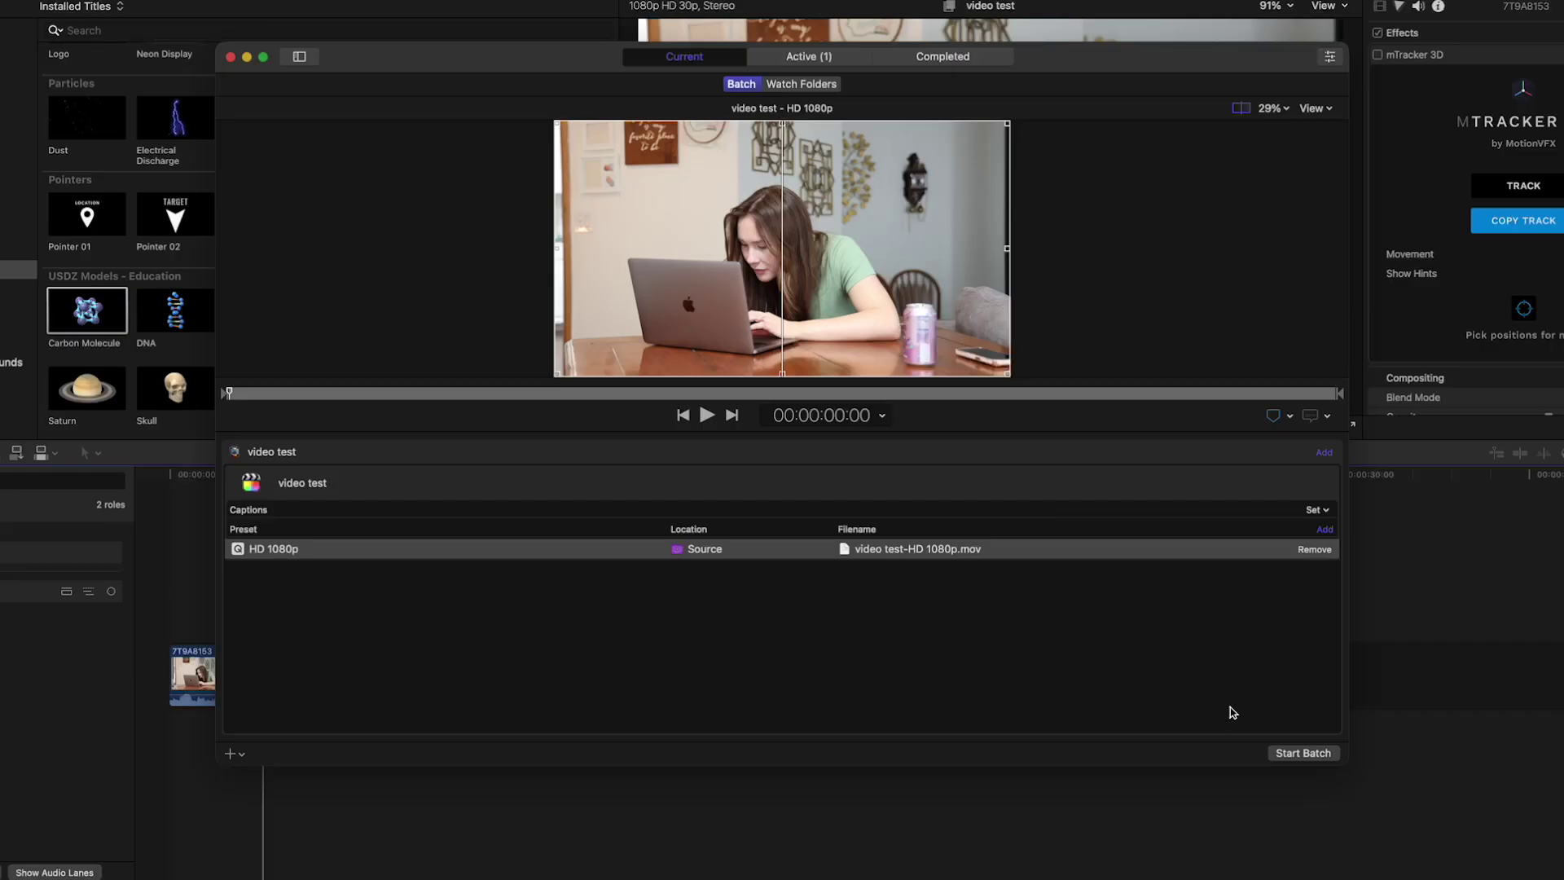
click(1302, 754)
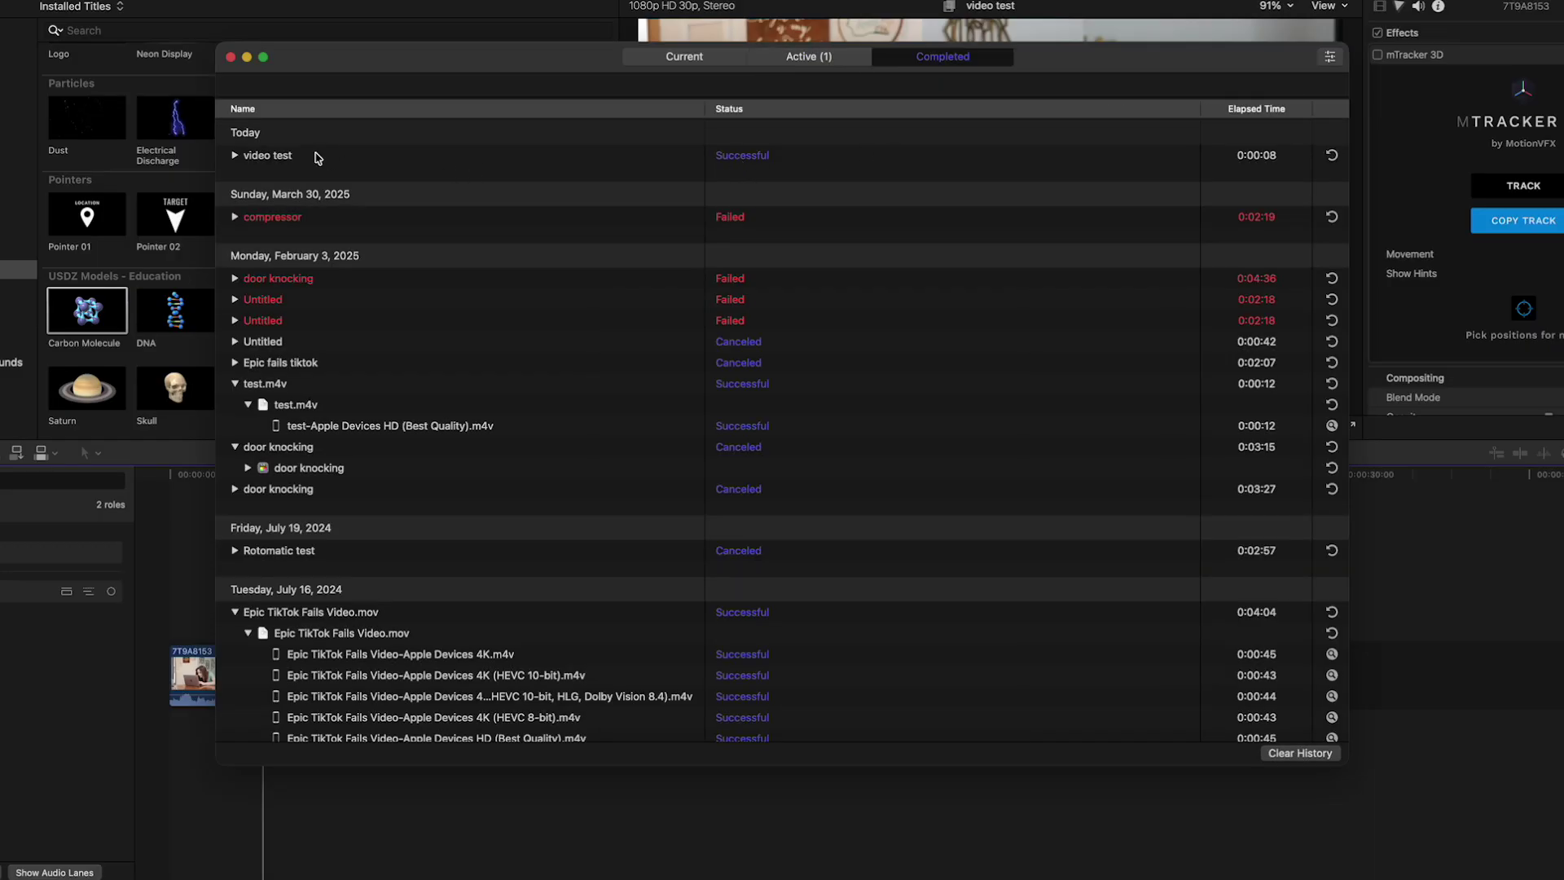
- Open the exported file of the completed video test batch and scrub forward to about 00:00:03:18
click(279, 155)
click(1334, 198)
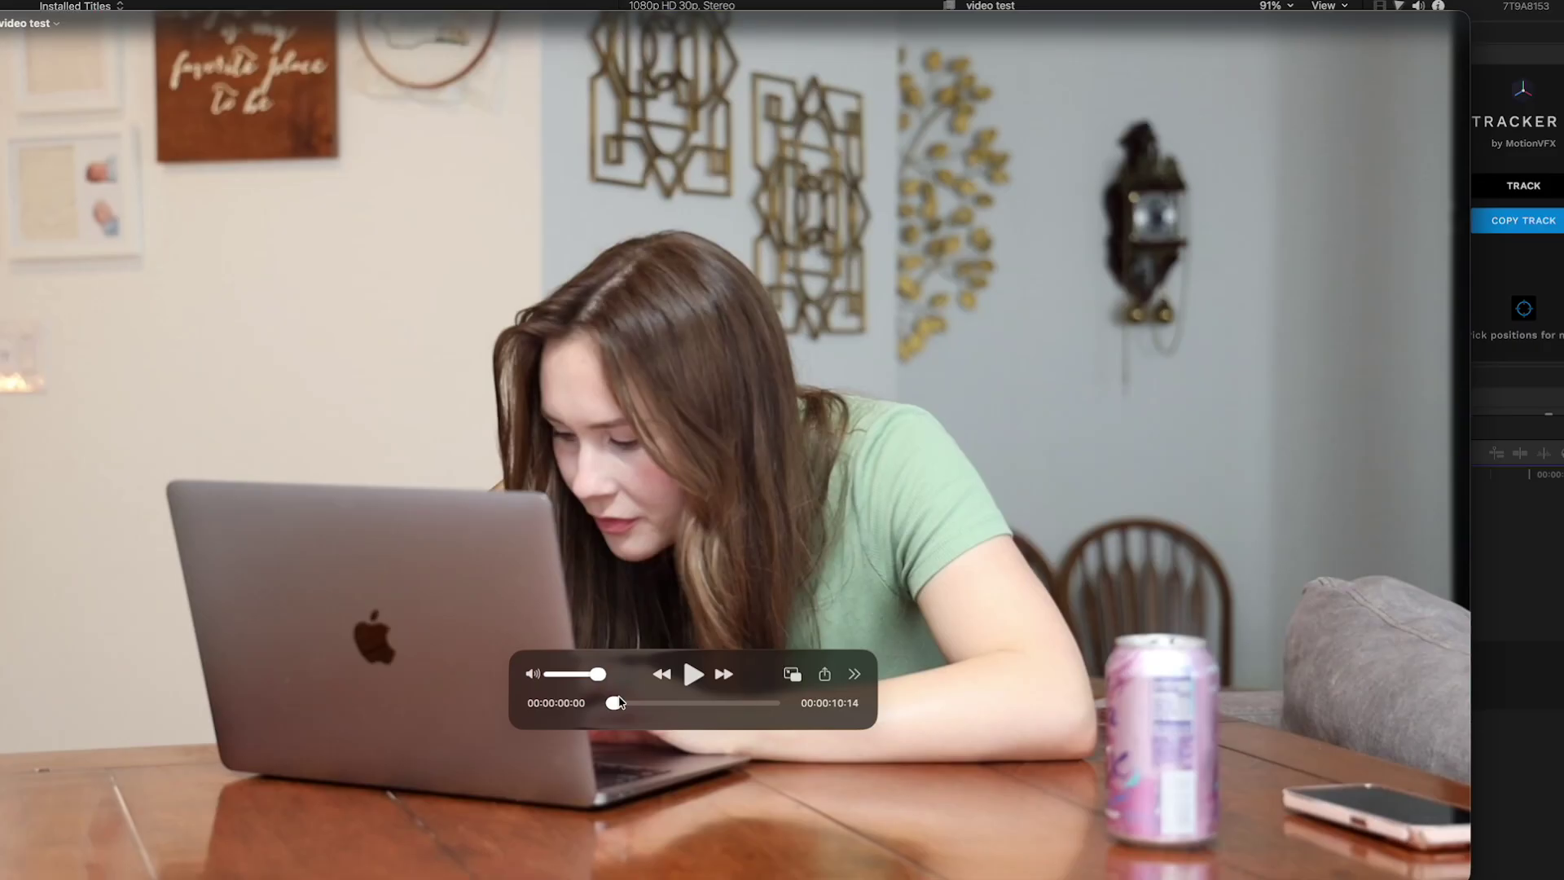
drag(619, 702, 673, 707)
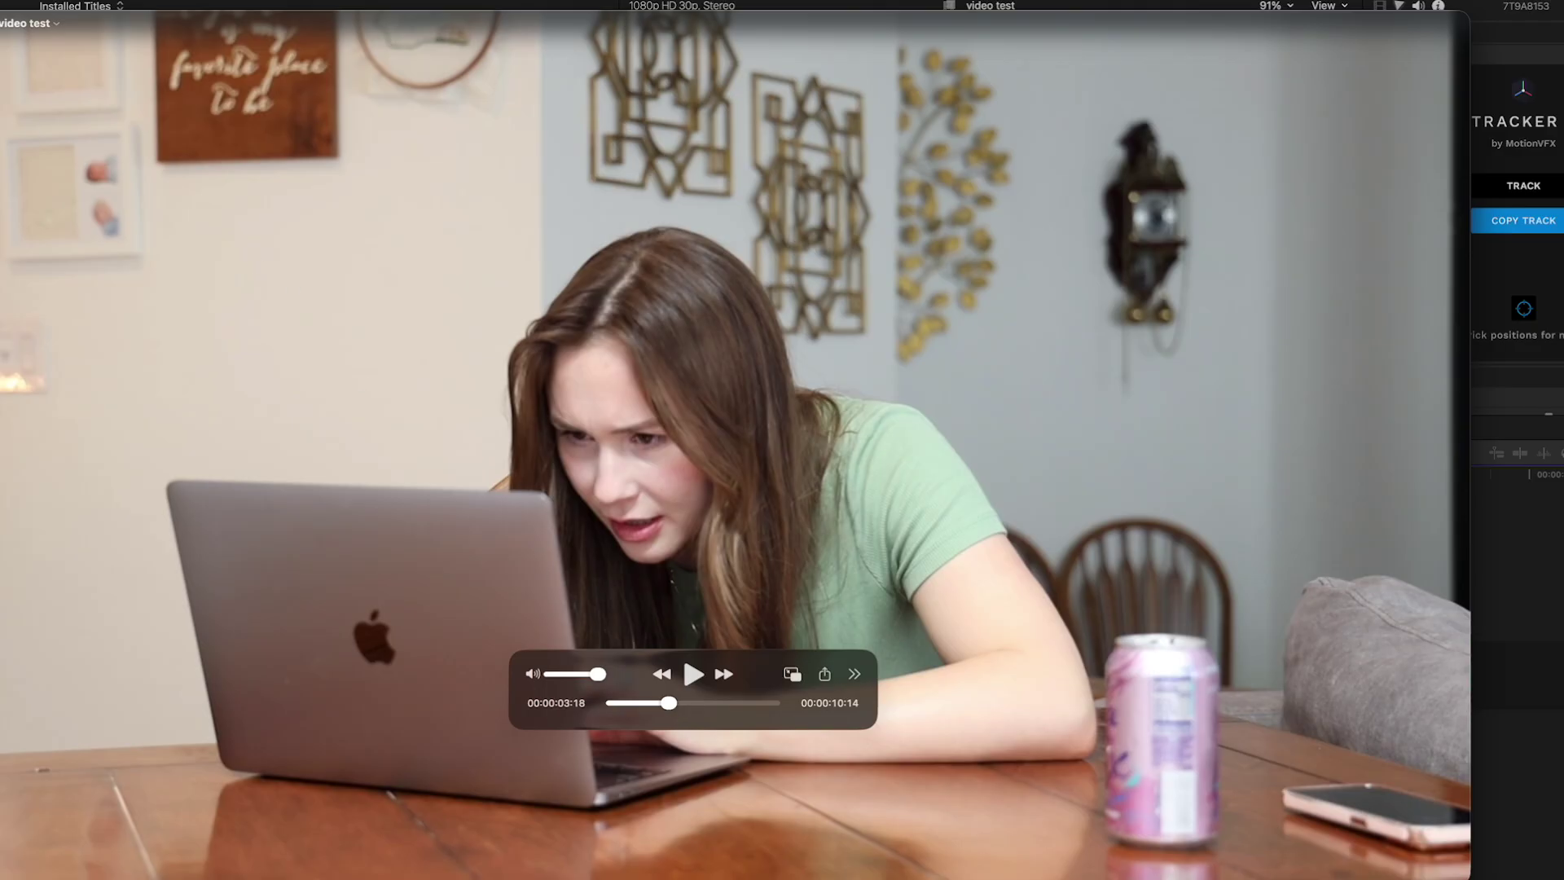